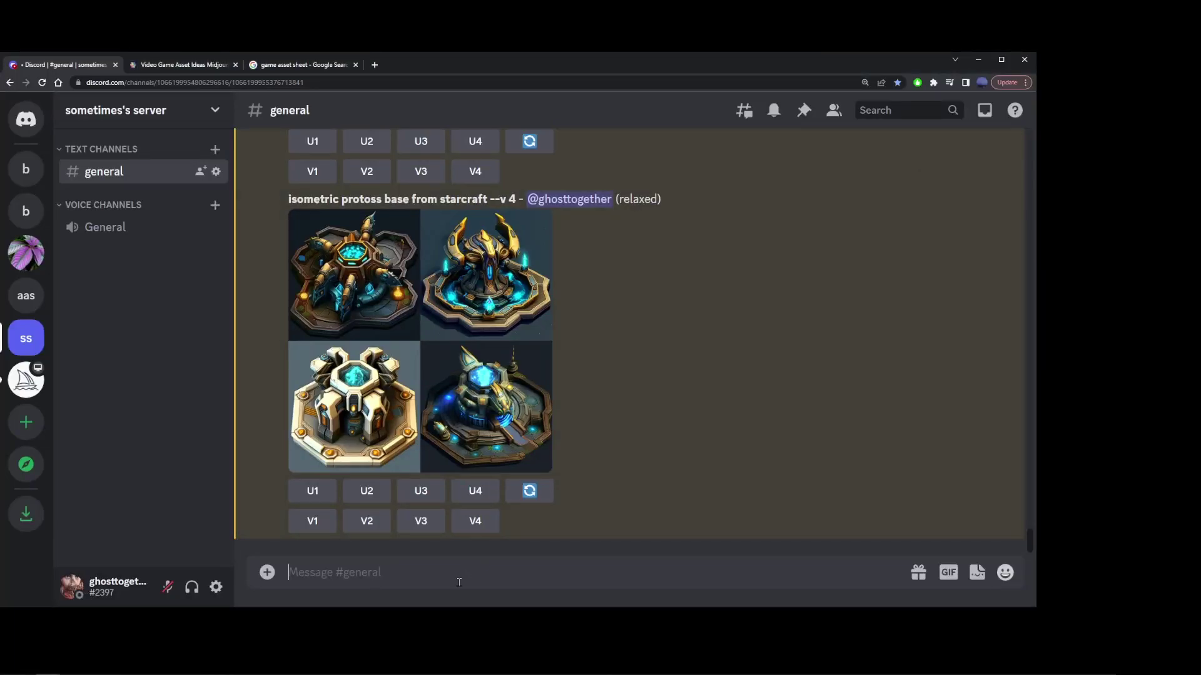
type("/im")
- Draft the /imagine prompt 'multiple item spritesheet, rpg items, potions' without sending it
key("Tab")
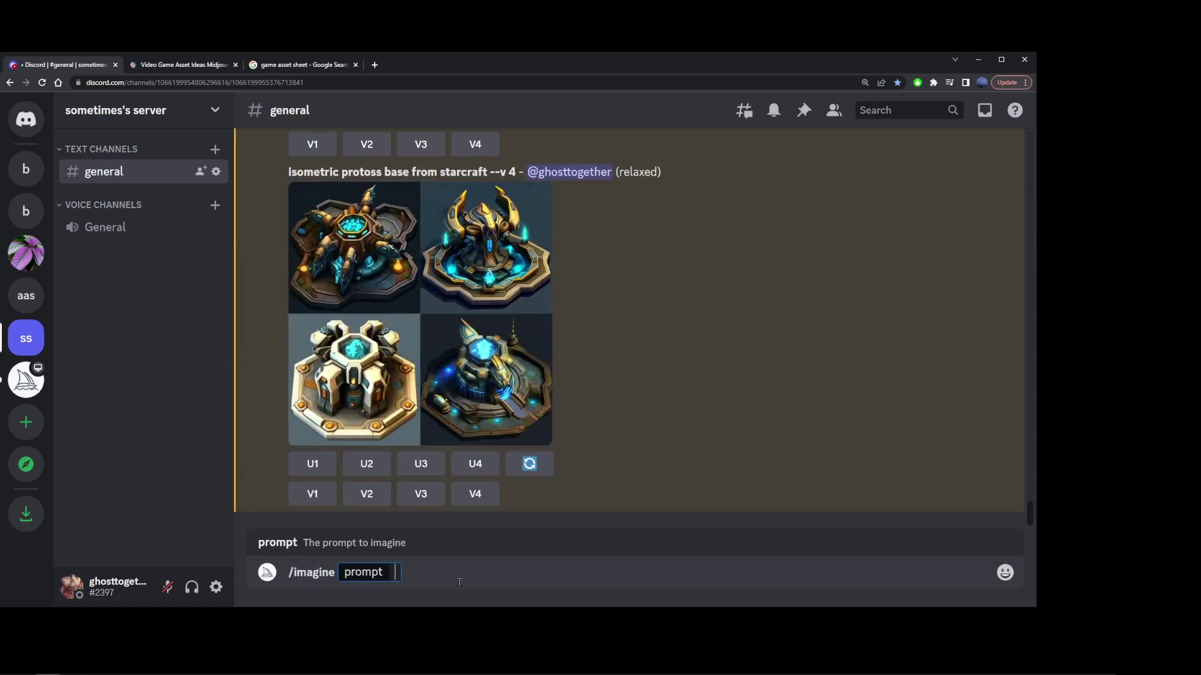
type("multip")
type("le item")
type(" sprite")
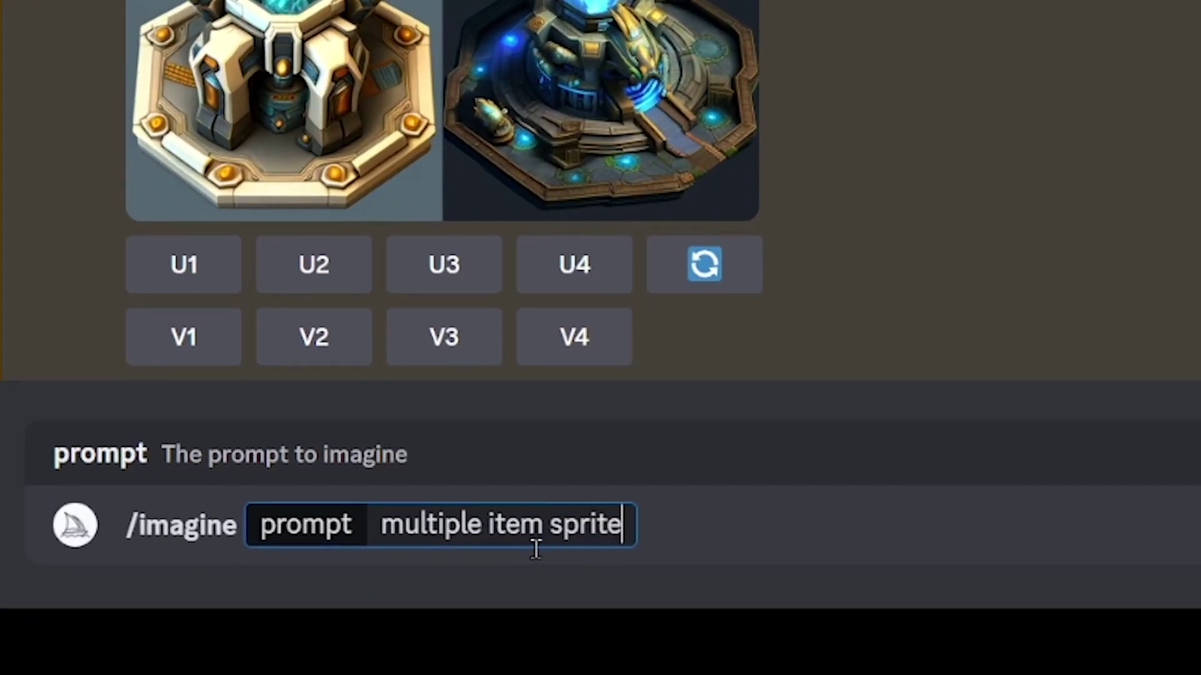
type("sheet,")
key("ctrl+a")
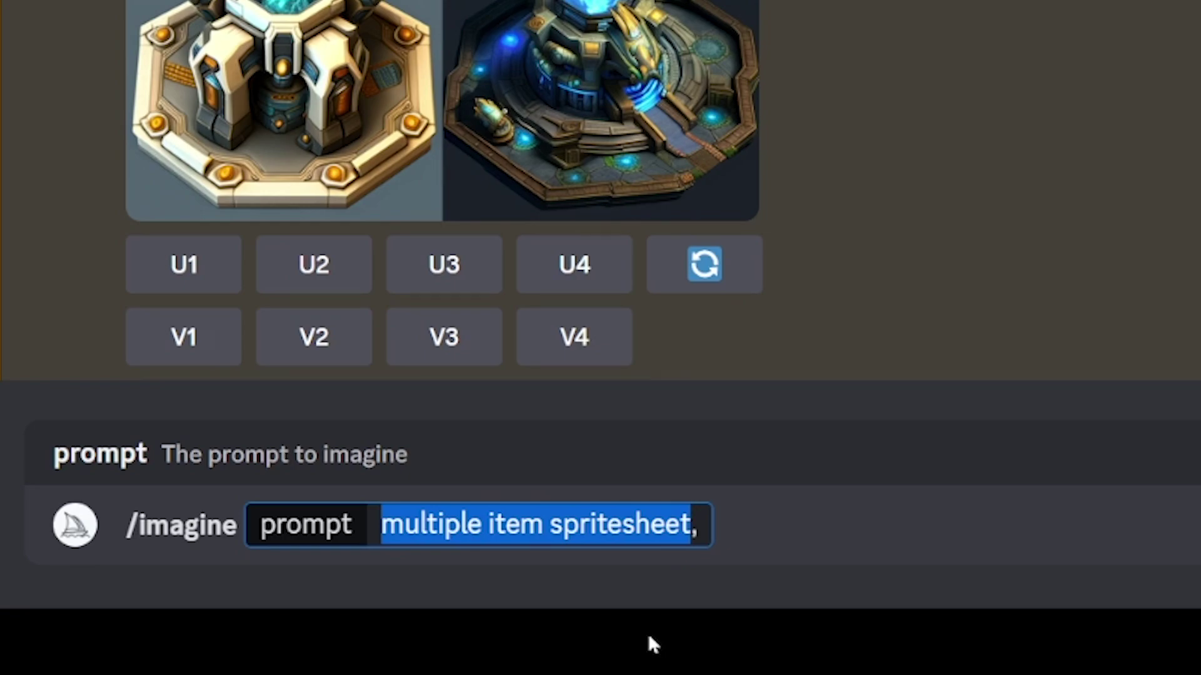
key("Right")
type("rpg ")
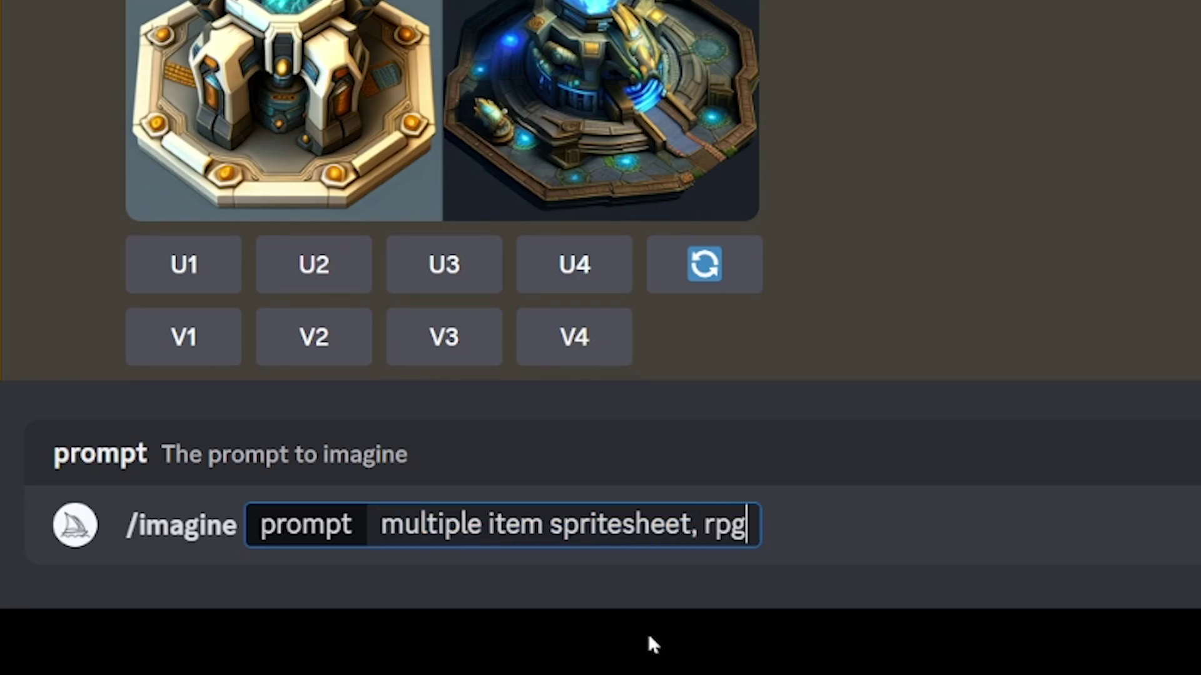
type("items,")
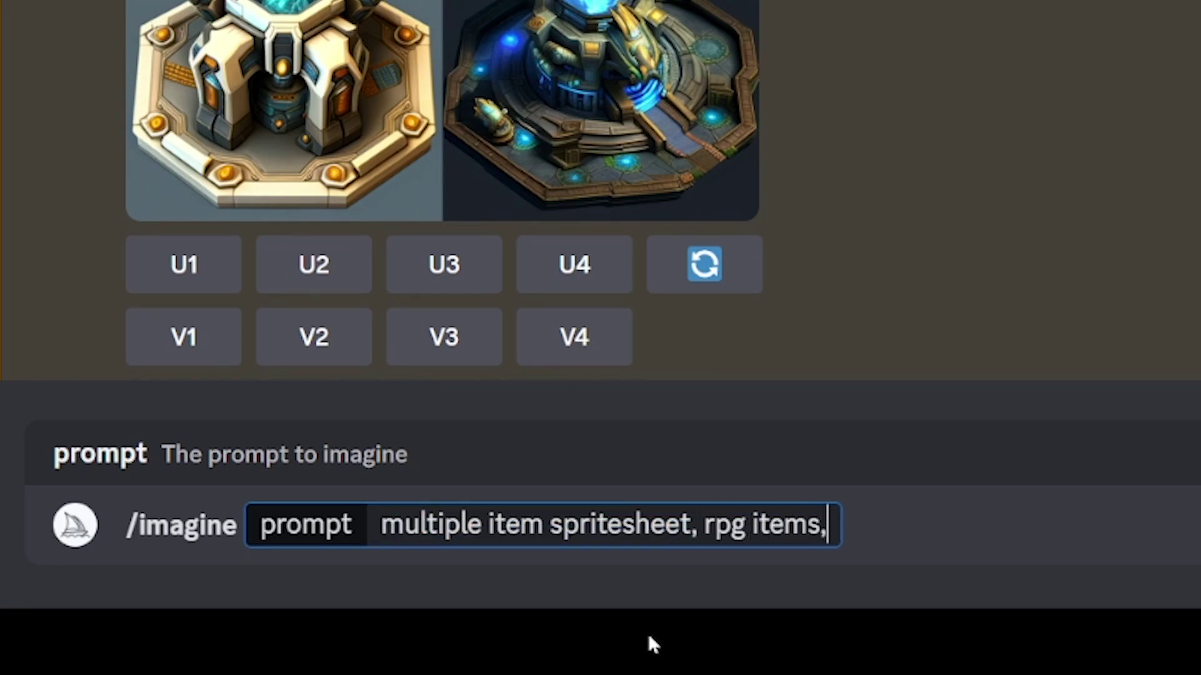
type(" po")
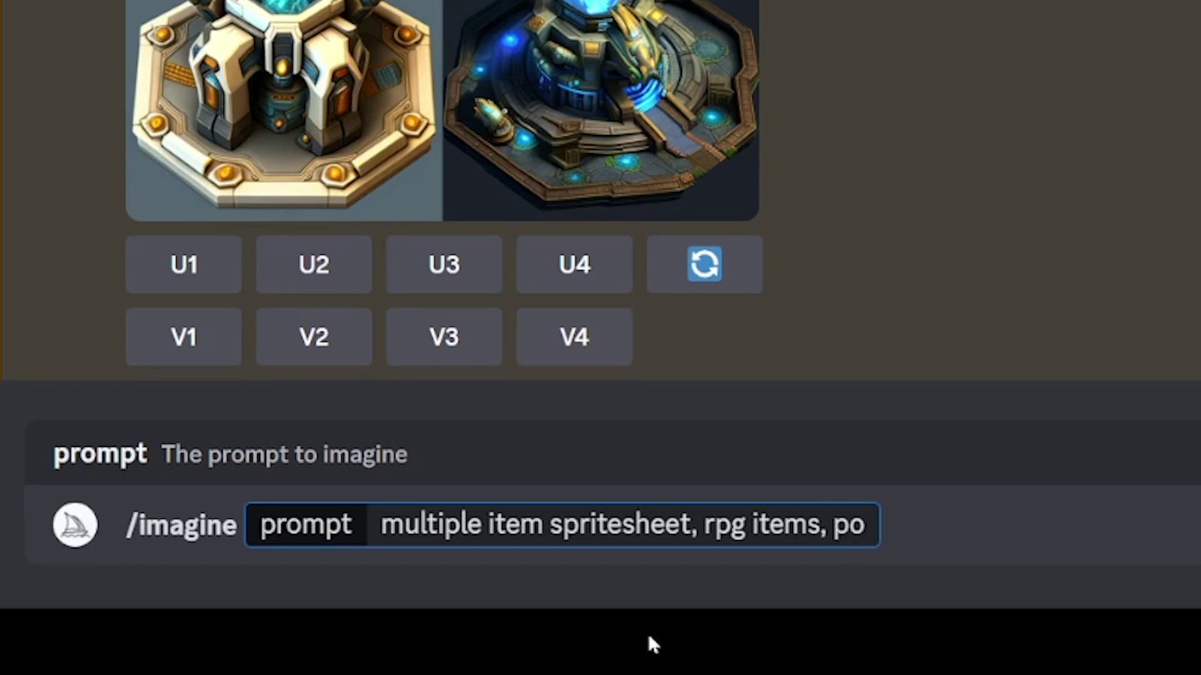
type("tions")
key("ctrl+shift+Left")
key("Right")
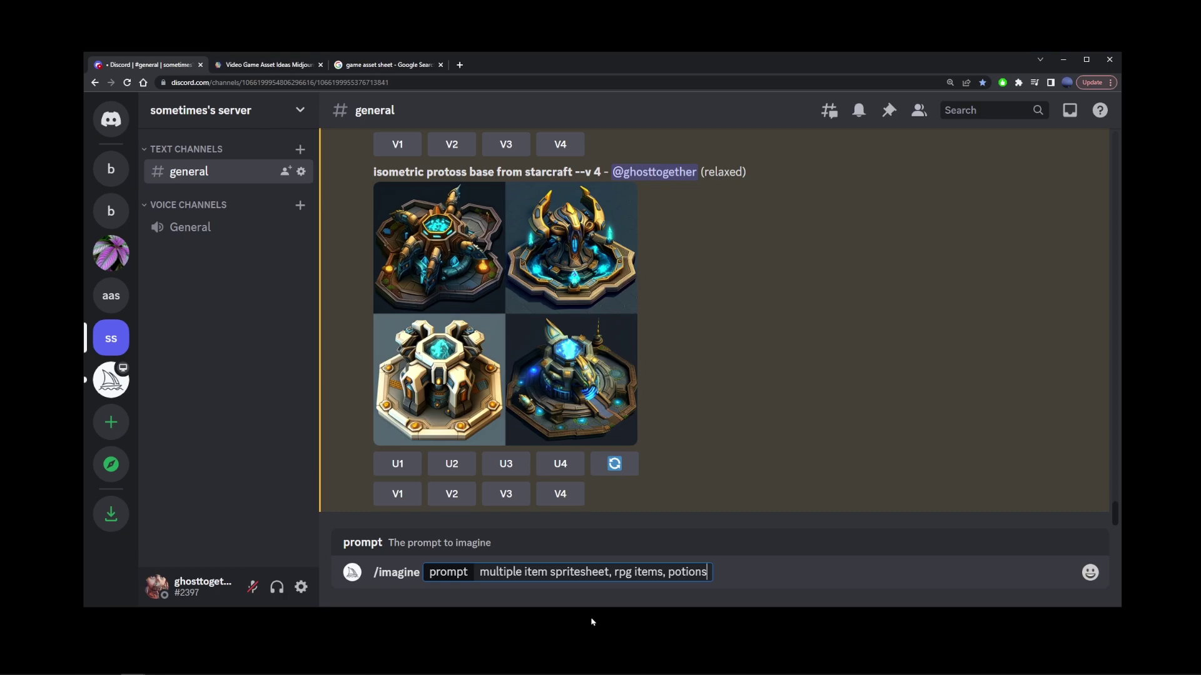
- Submit the potions prompt and view the returned four-image grid enlarged
key("Return")
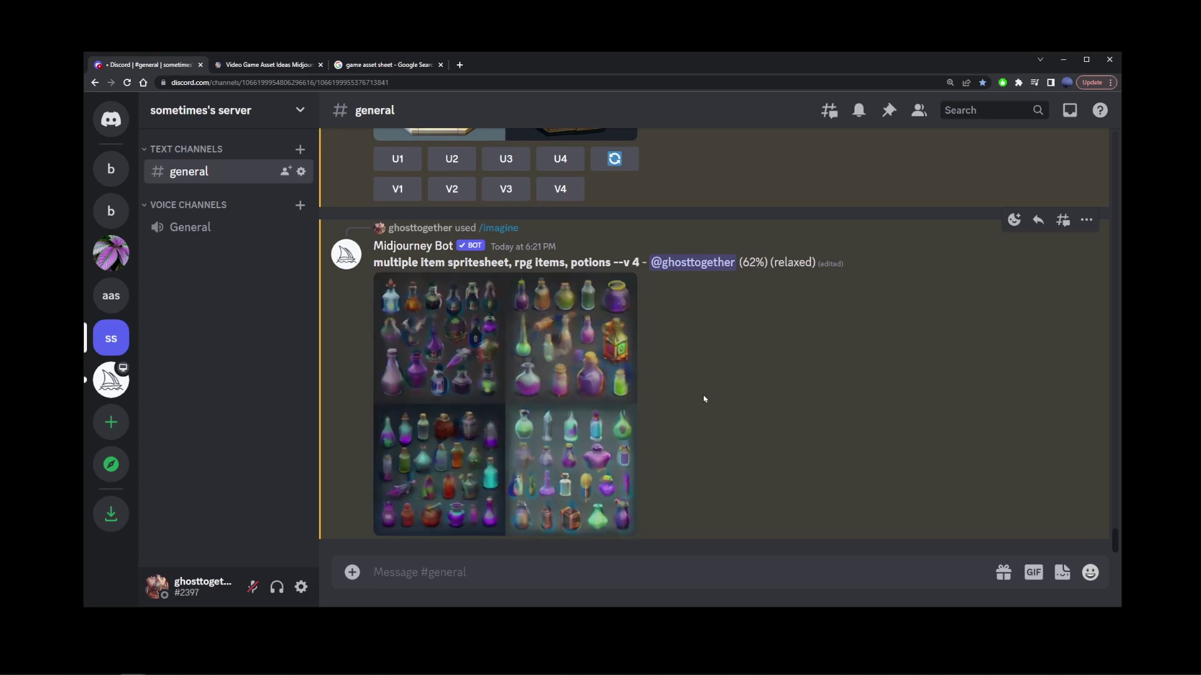
left_click(610, 390)
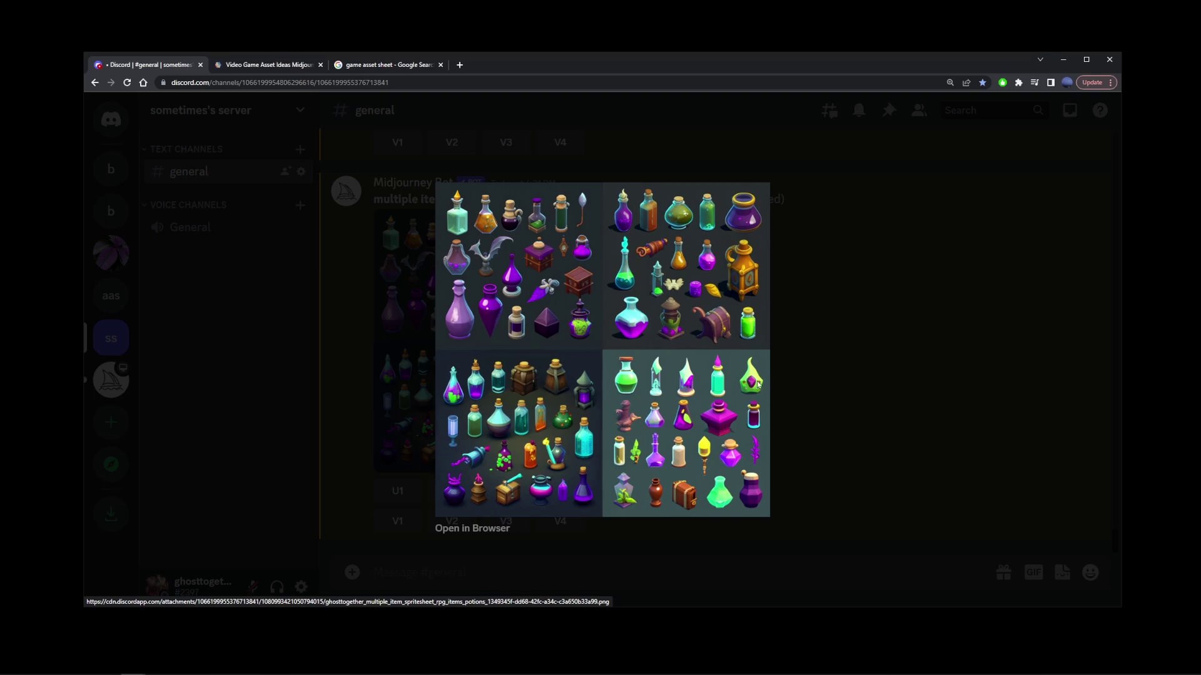
left_click(866, 440)
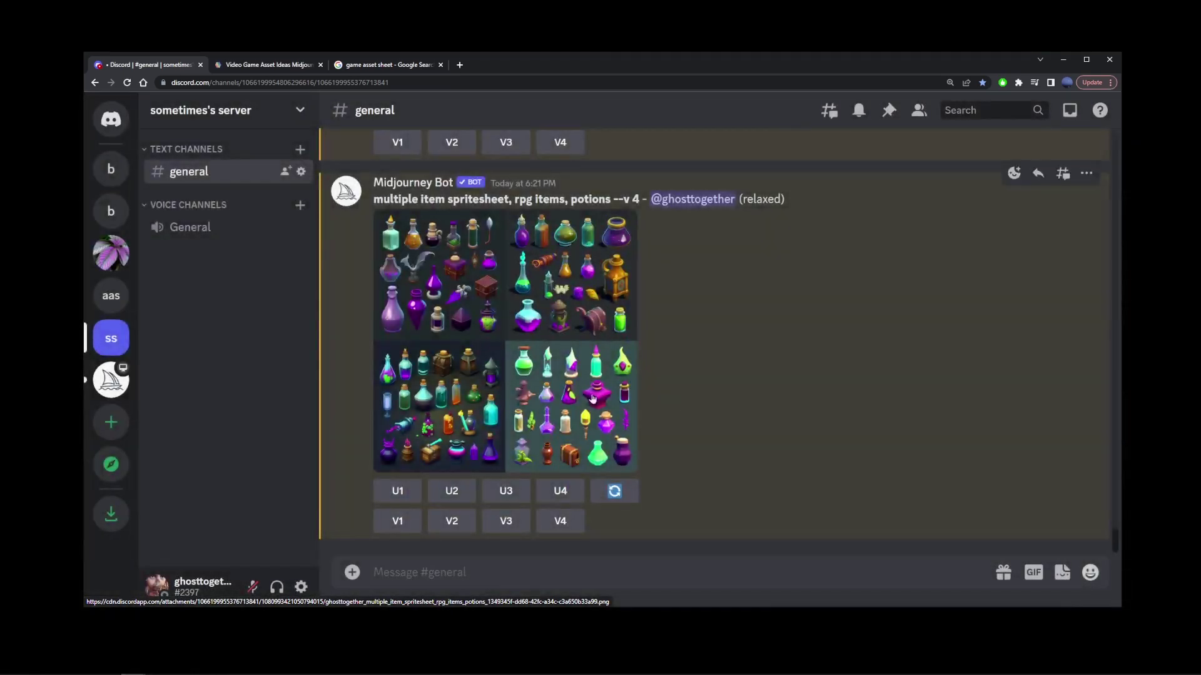
- Upscale potions image U1 and submit 'multiple item spritesheet, rpg items, swords'
left_click(398, 491)
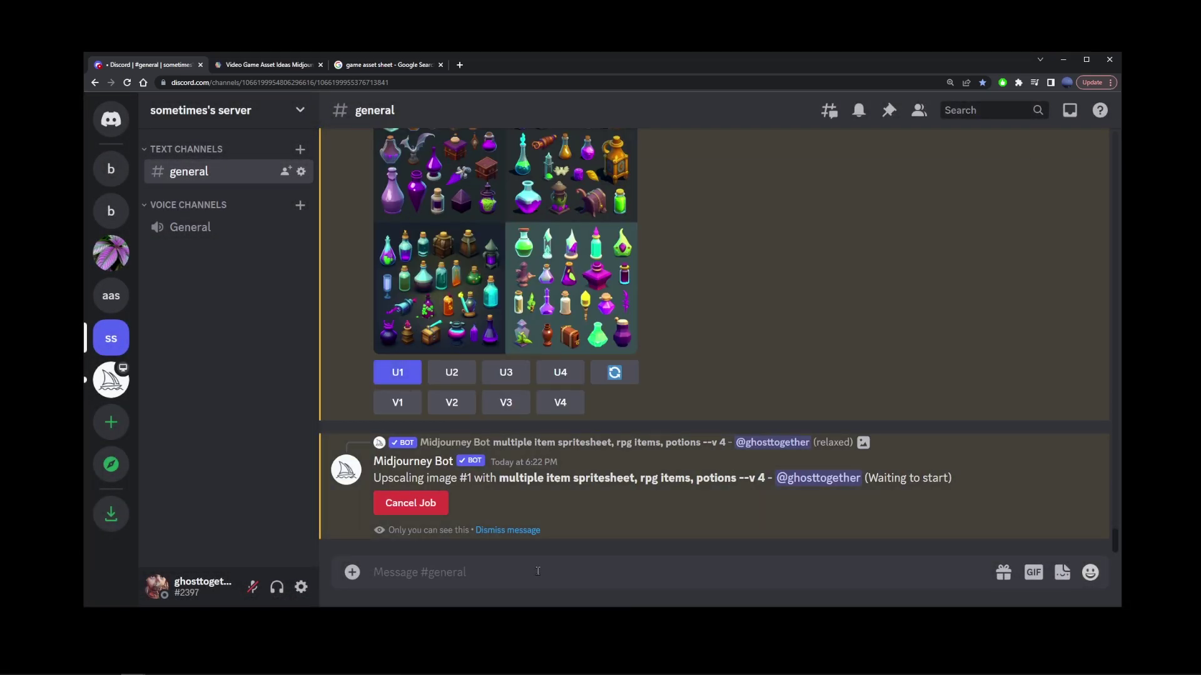
type("/imagi")
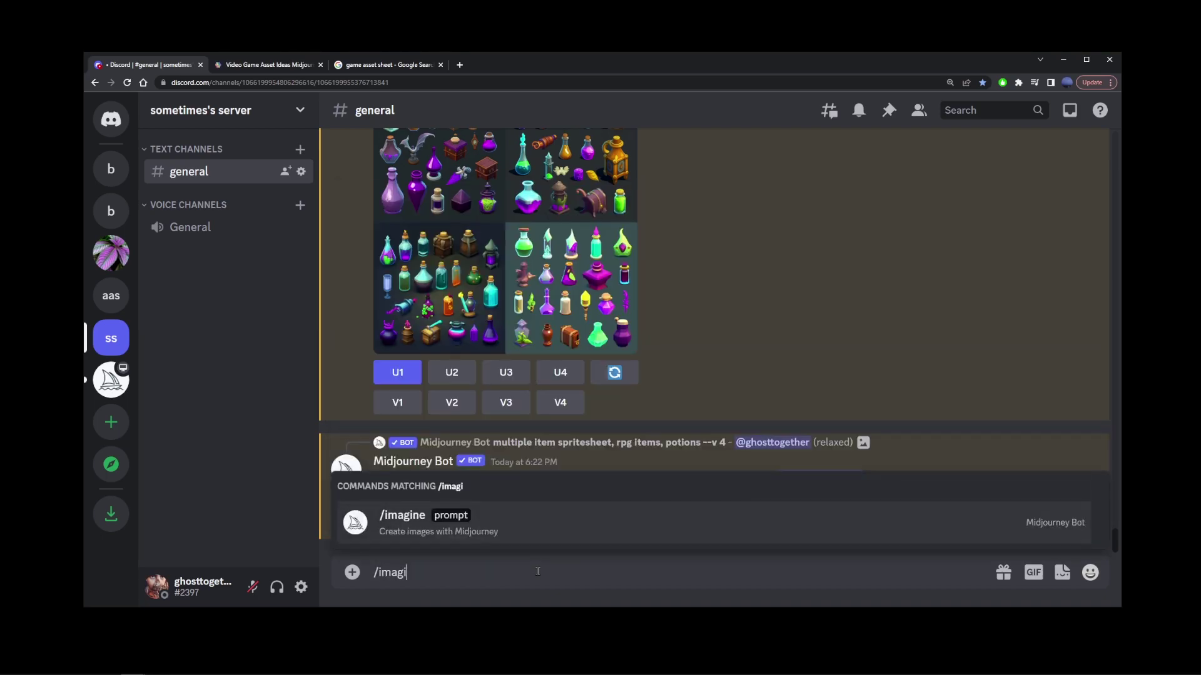
key("Tab")
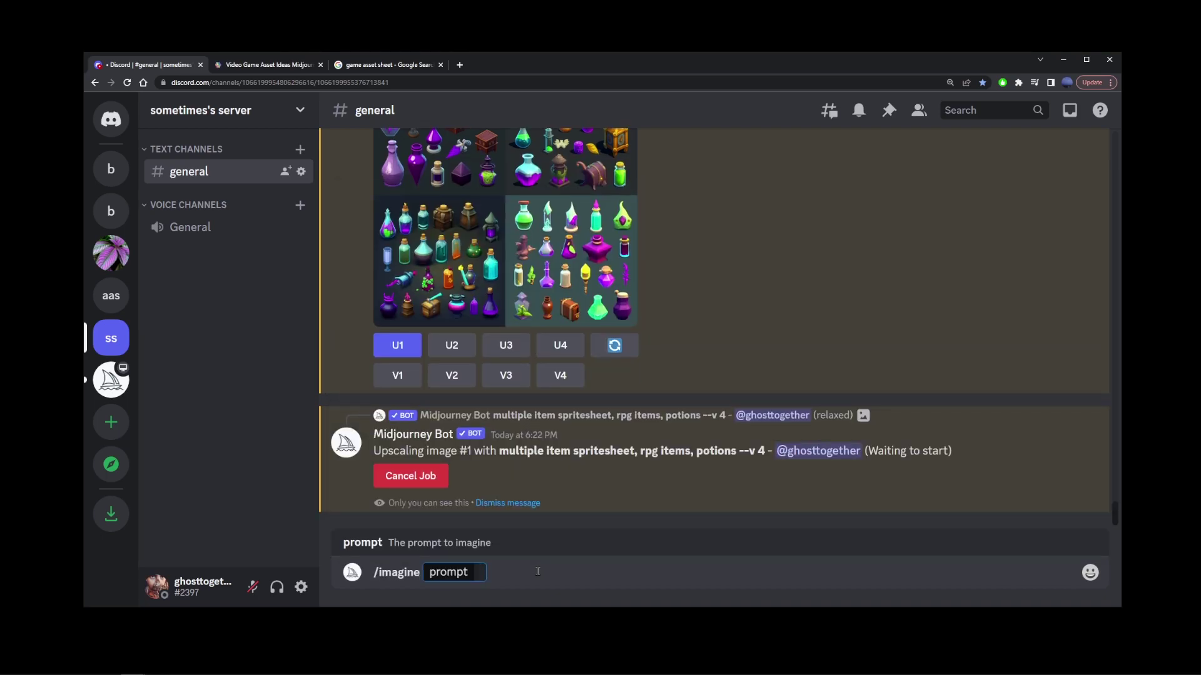
type("multiple item sp")
type("ritesheet")
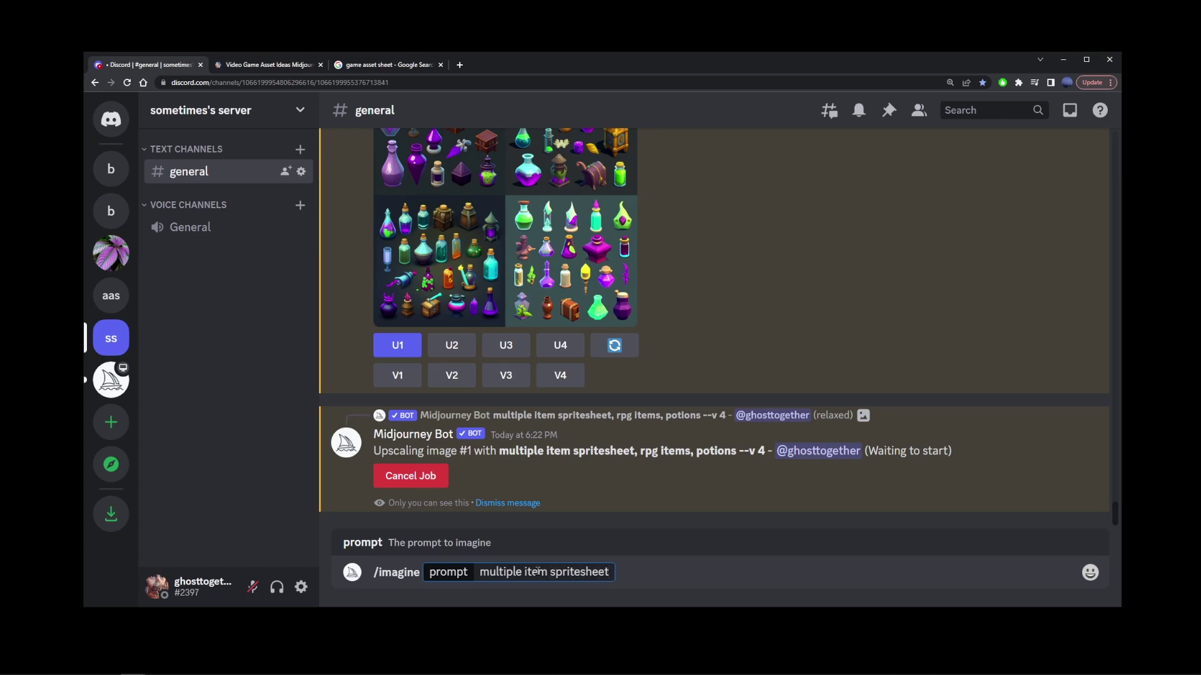
type(", rpg items,")
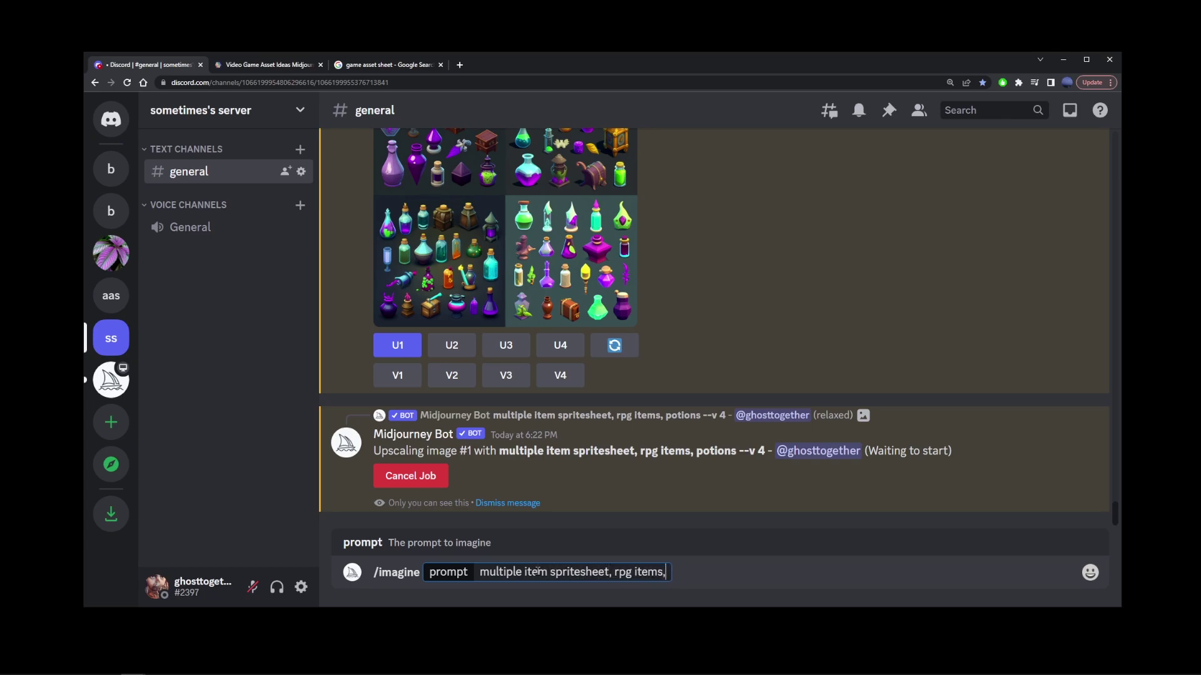
type(" sword")
type("s")
key("Return")
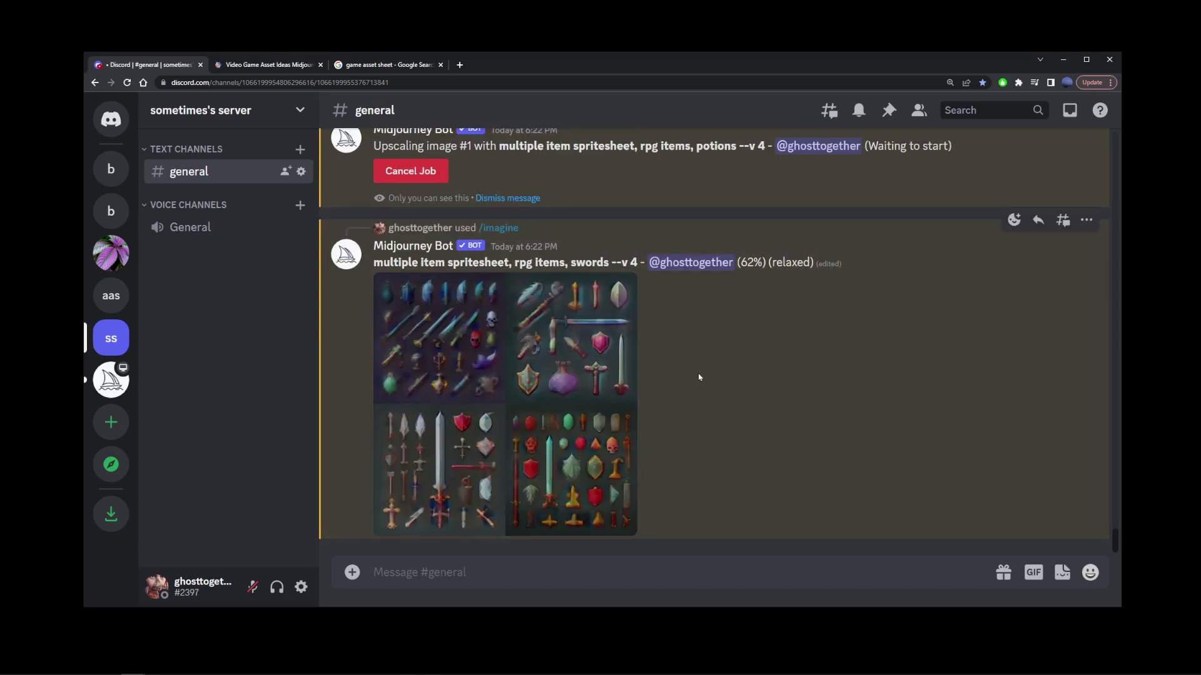
left_click(554, 299)
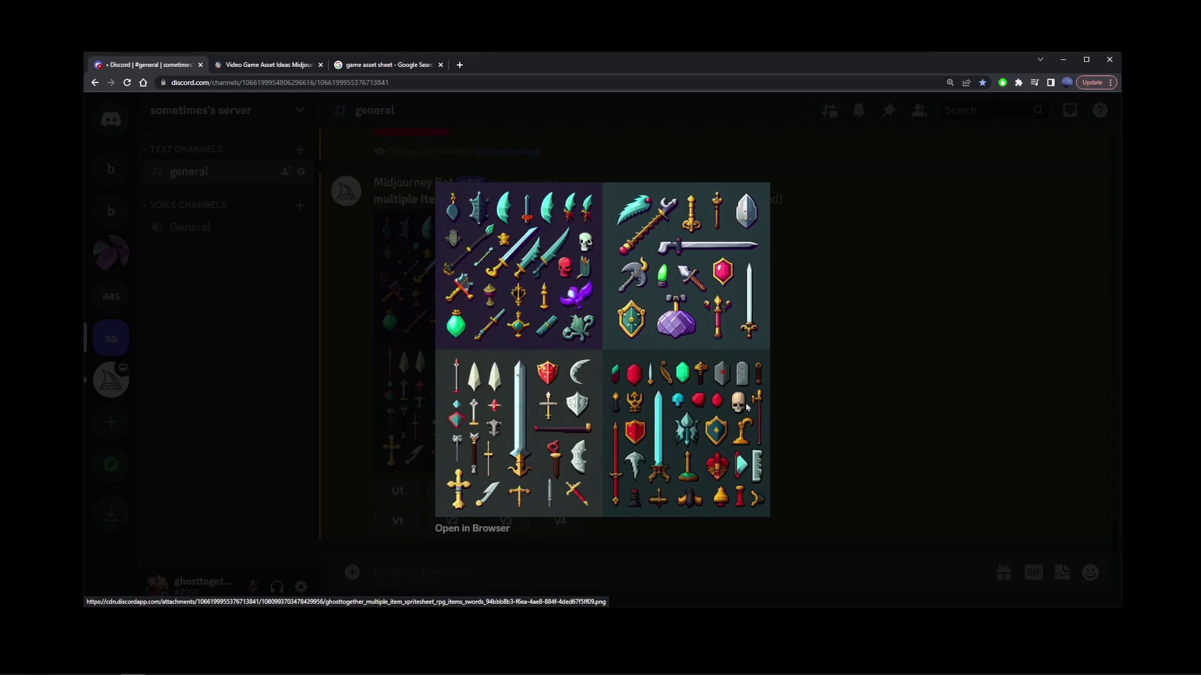
left_click(834, 423)
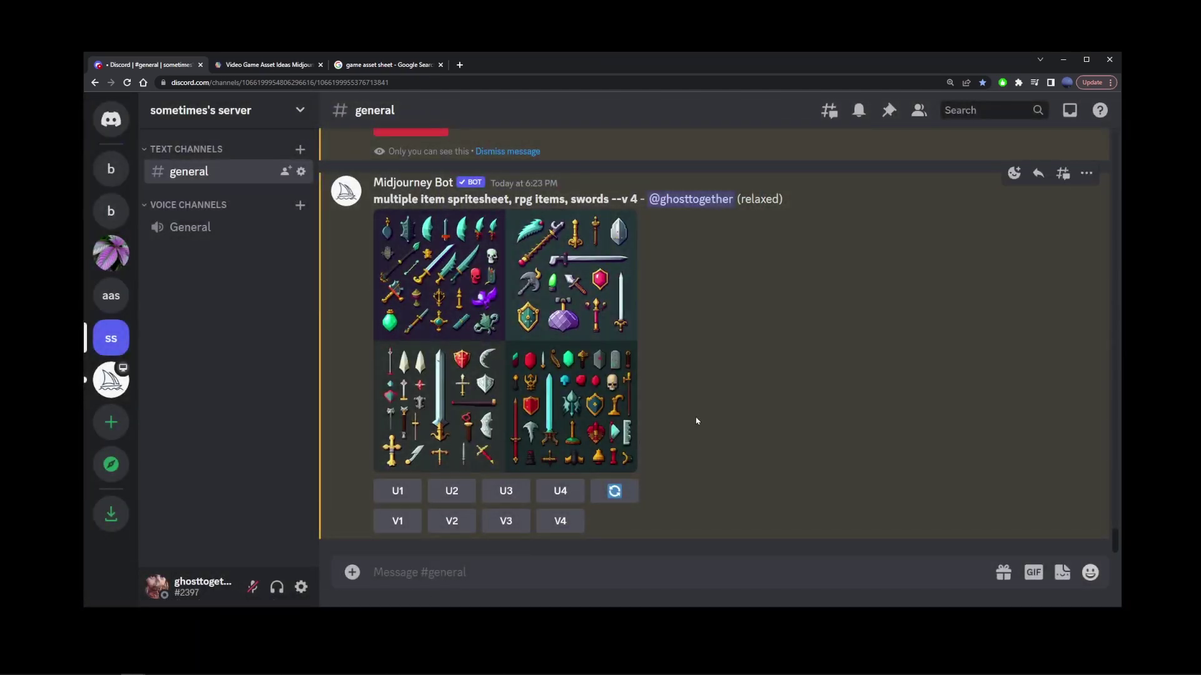
left_click(542, 570)
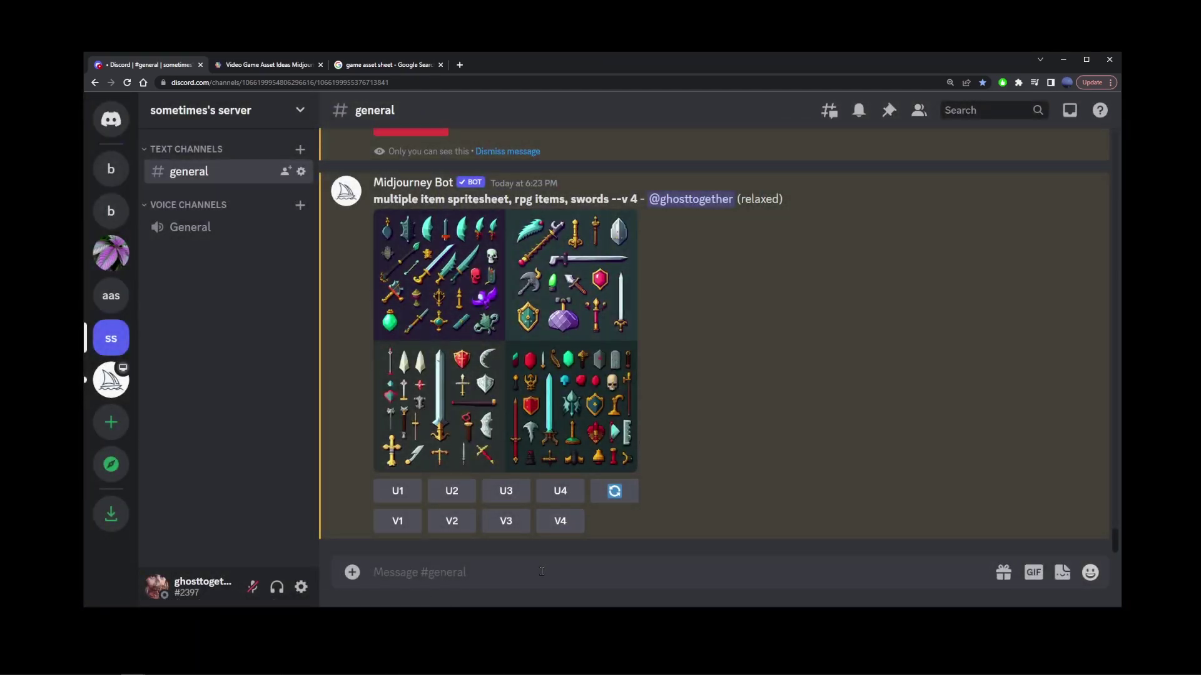
type("/imagine")
- Submit the sword prompt with blade, knife, sharp, then open the upscaled potions sheet
key("Tab")
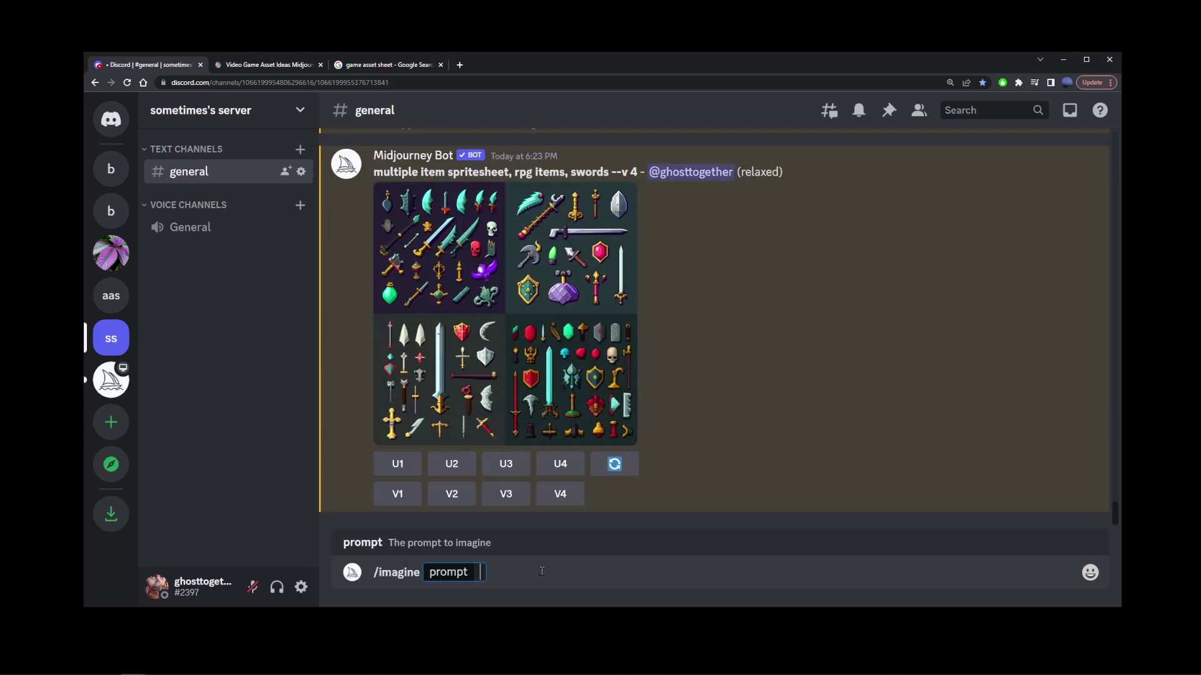
type("multiple ite")
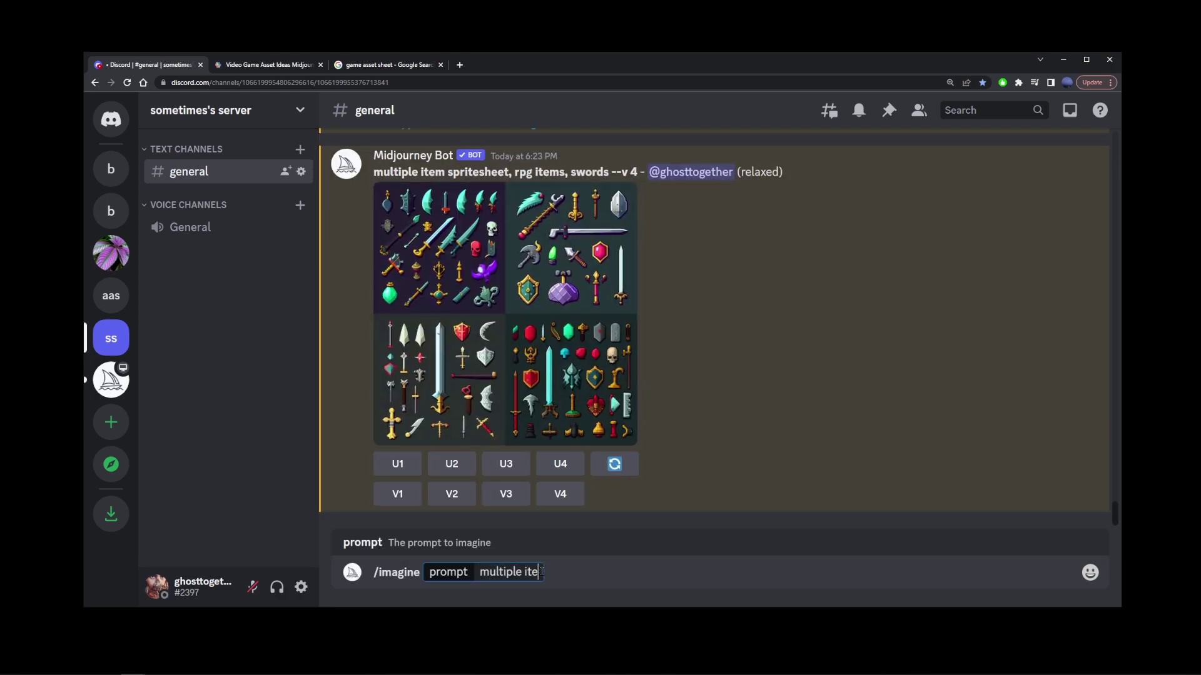
type("m spritesheet,")
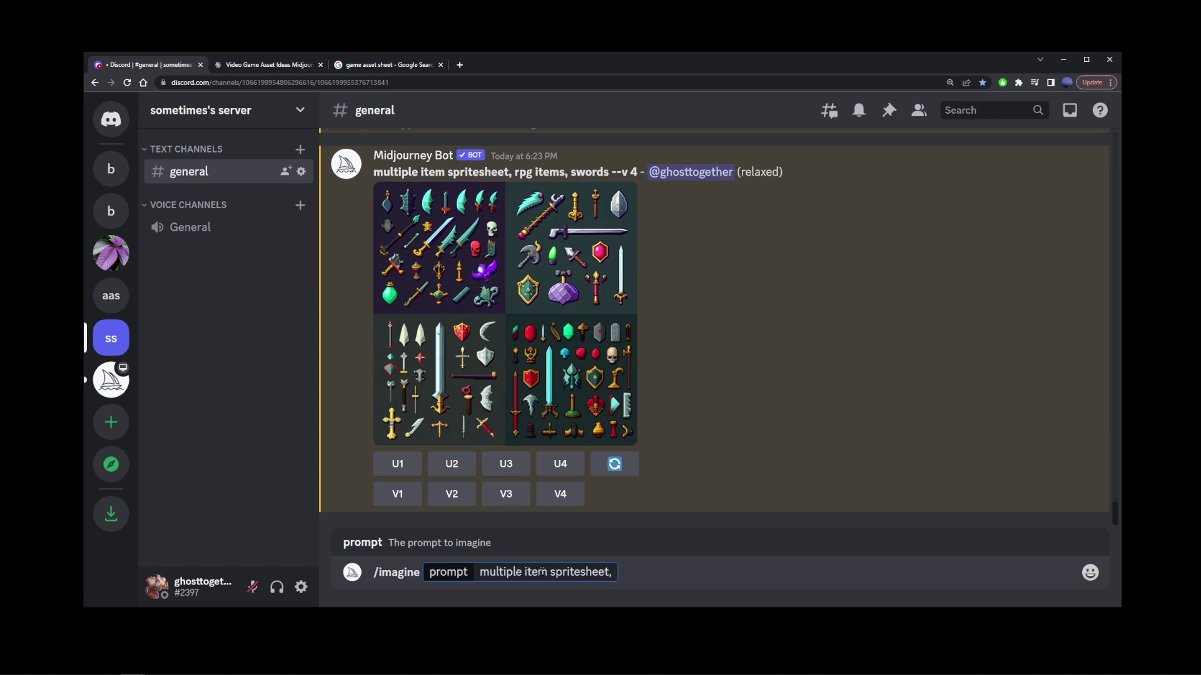
type(" rpg items, s")
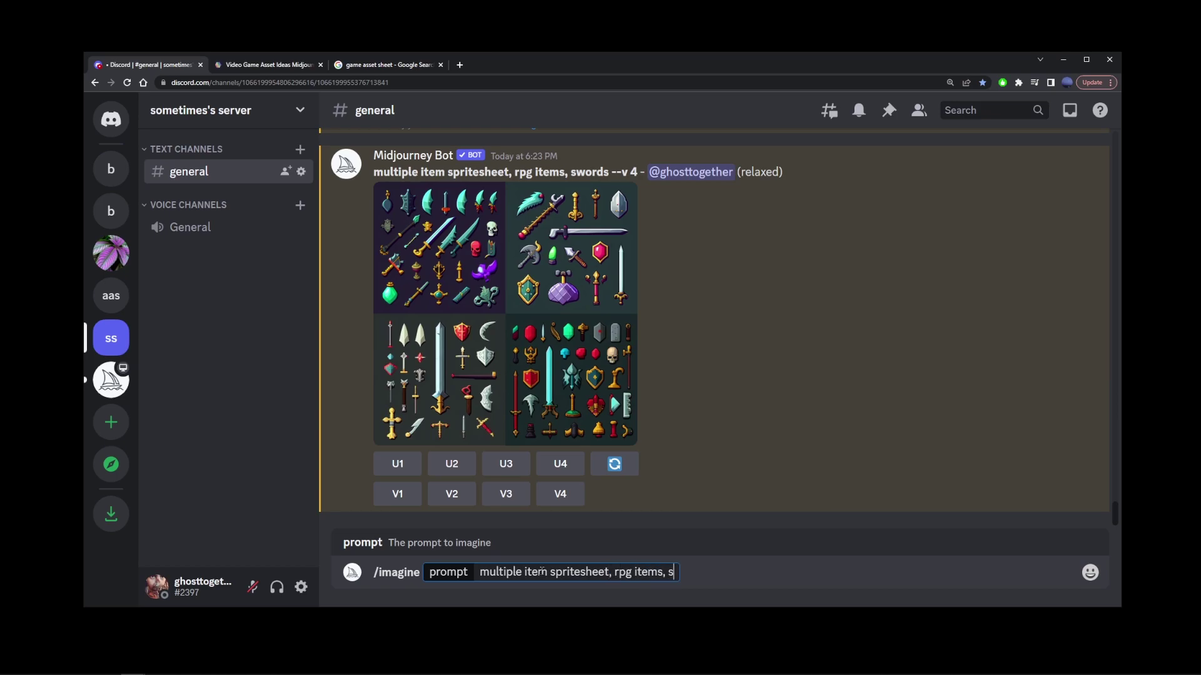
type("words, ")
type("sword-like")
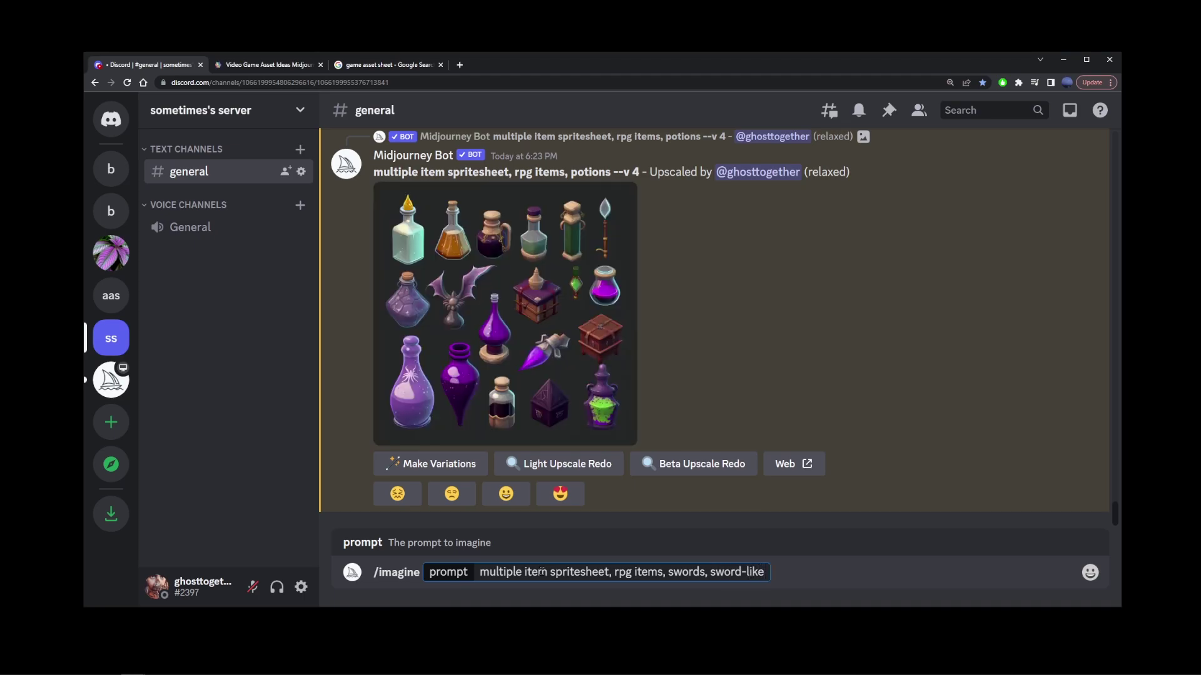
type(", blade")
type(", knife")
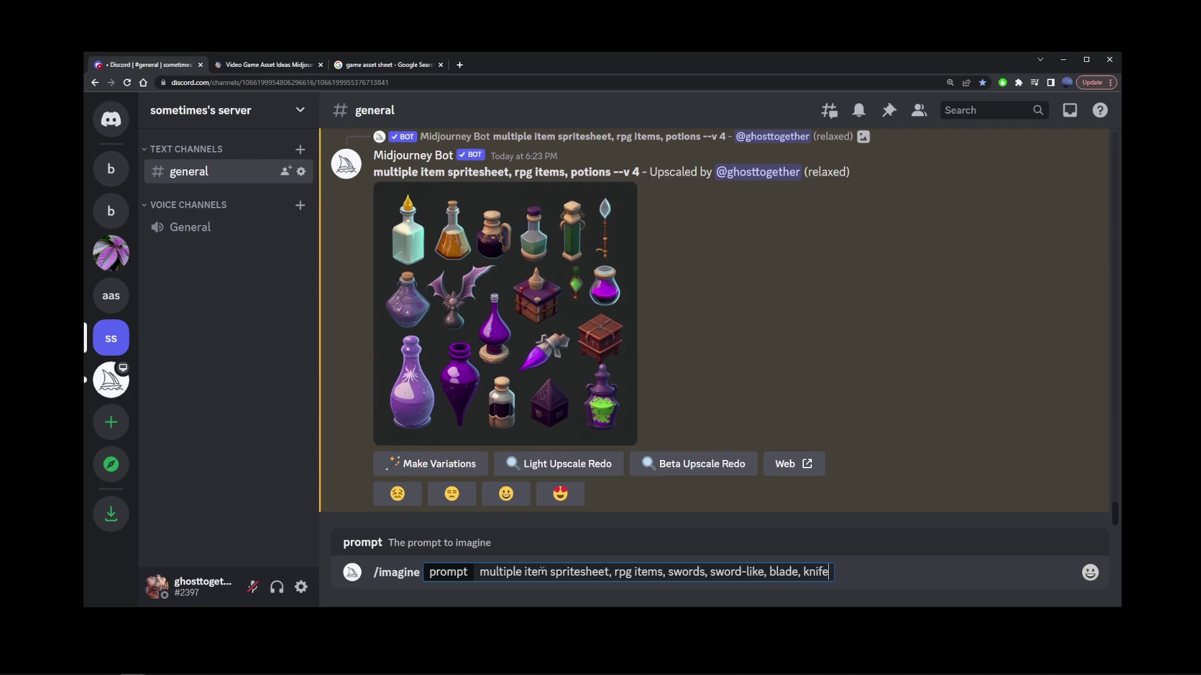
type(", s")
type("harp")
key("Return")
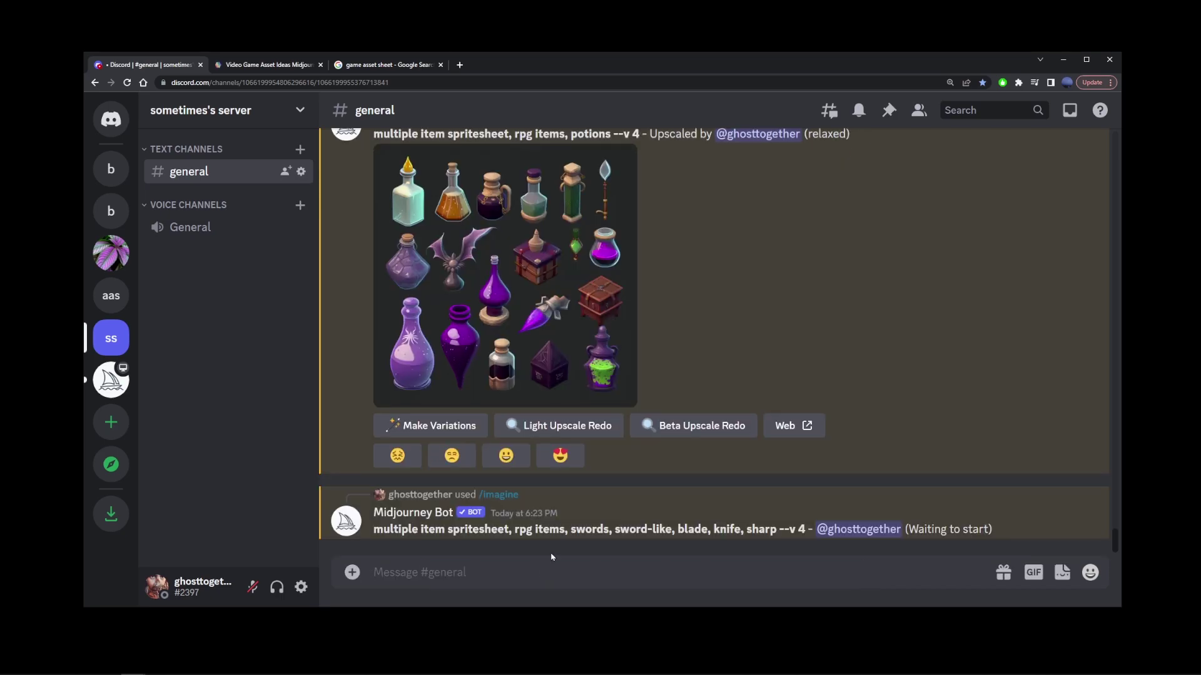
mouse_move(658, 521)
left_click_drag(615, 530, 776, 528)
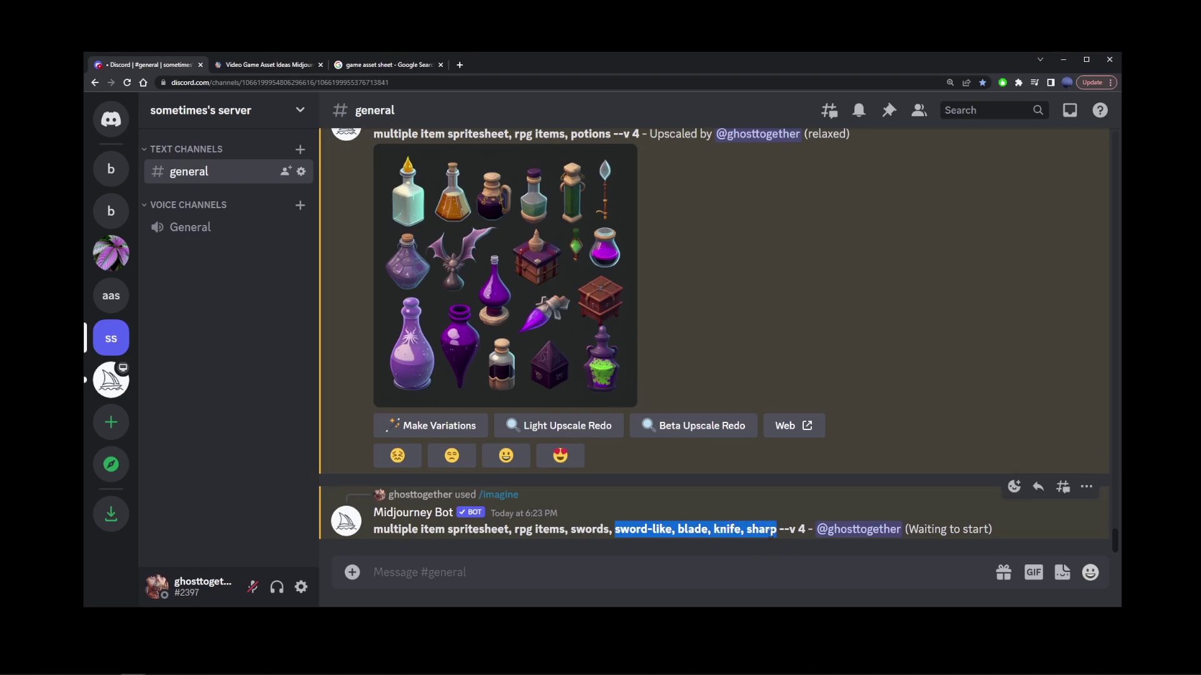
left_click(575, 295)
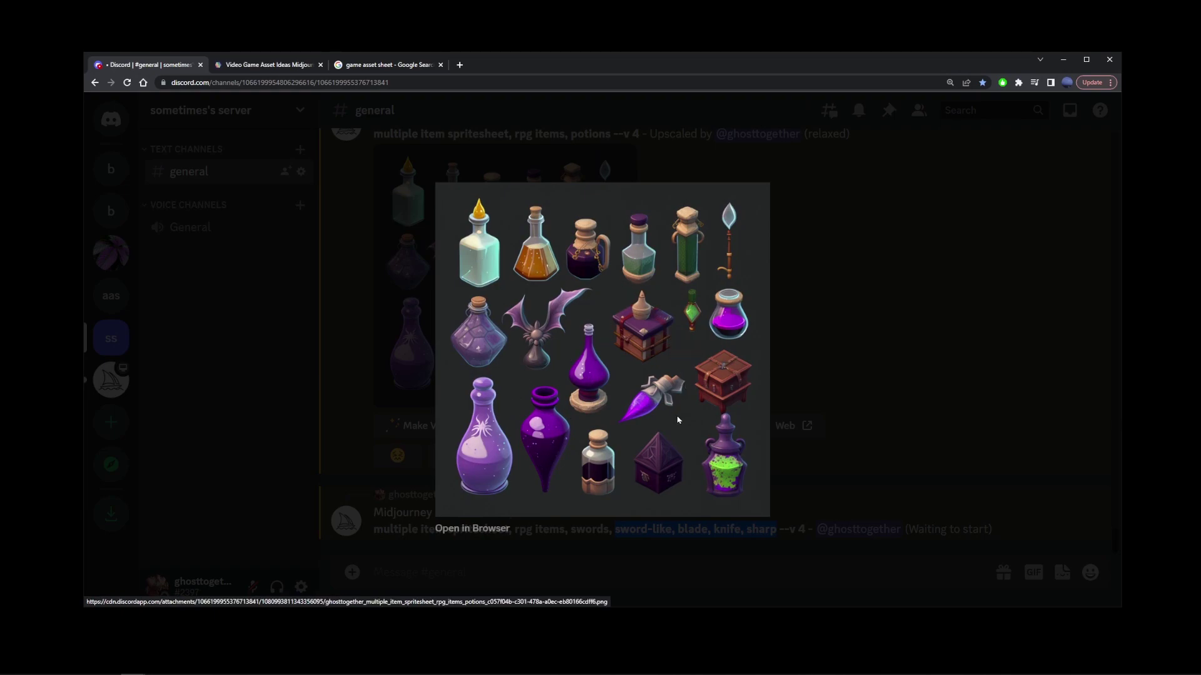
- Close the potions viewer and view the finished sword, shield and gem grid enlarged
left_click(841, 352)
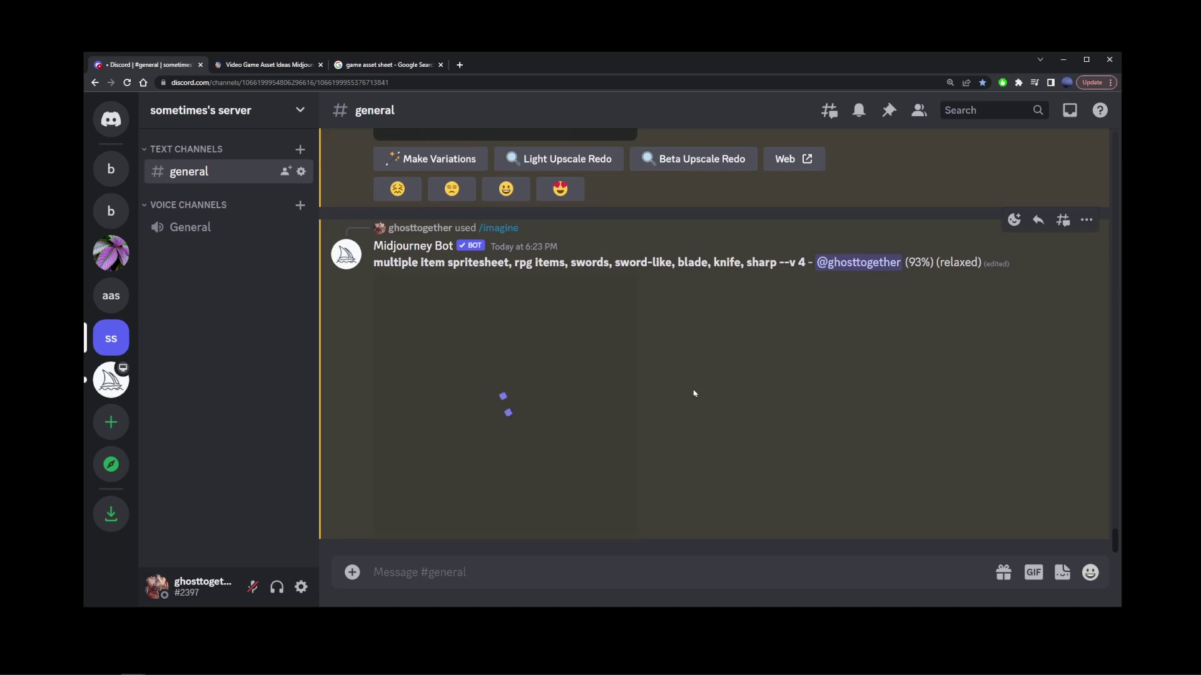
left_click(565, 304)
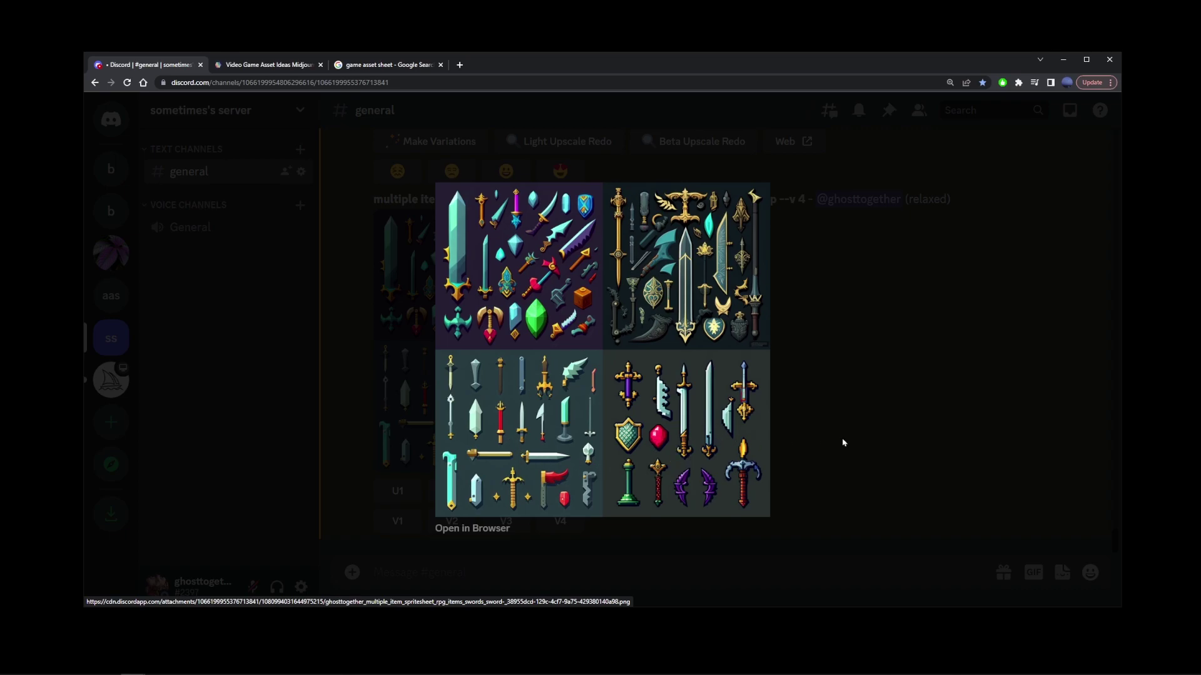
left_click(862, 447)
type("/m")
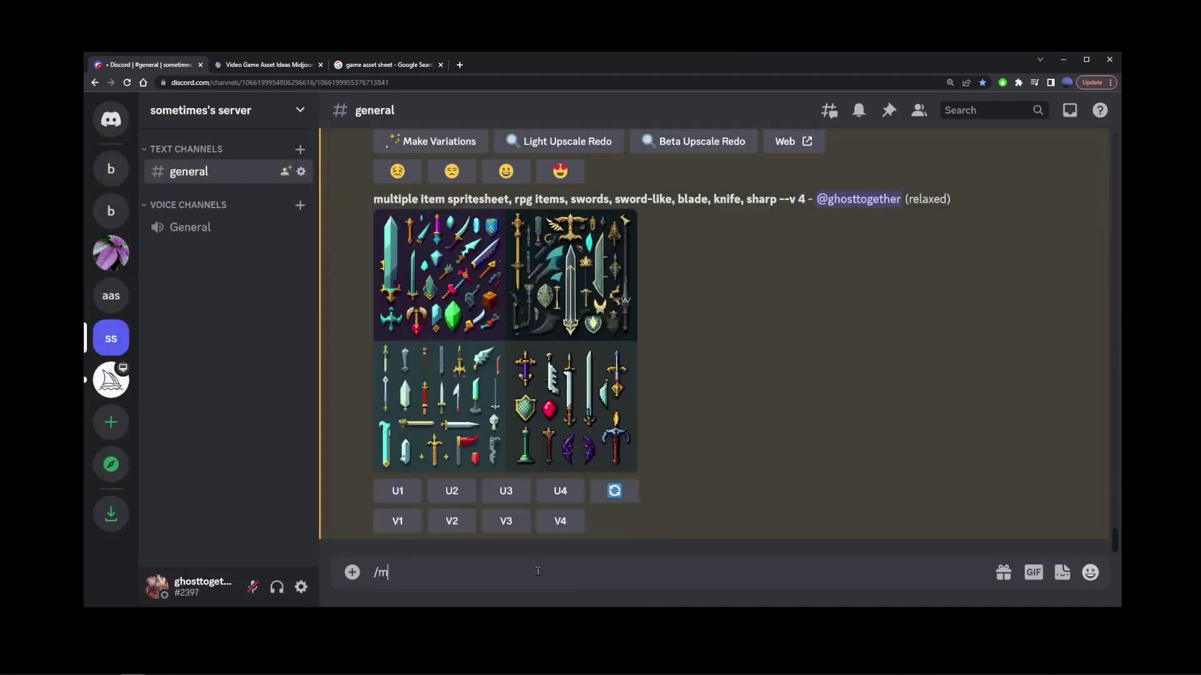
type("ultiple")
- Generate the 'multiple item spritesheet, rpg items, wooden weapons' grid and view it enlarged
key("ctrl+a")
type("/imag")
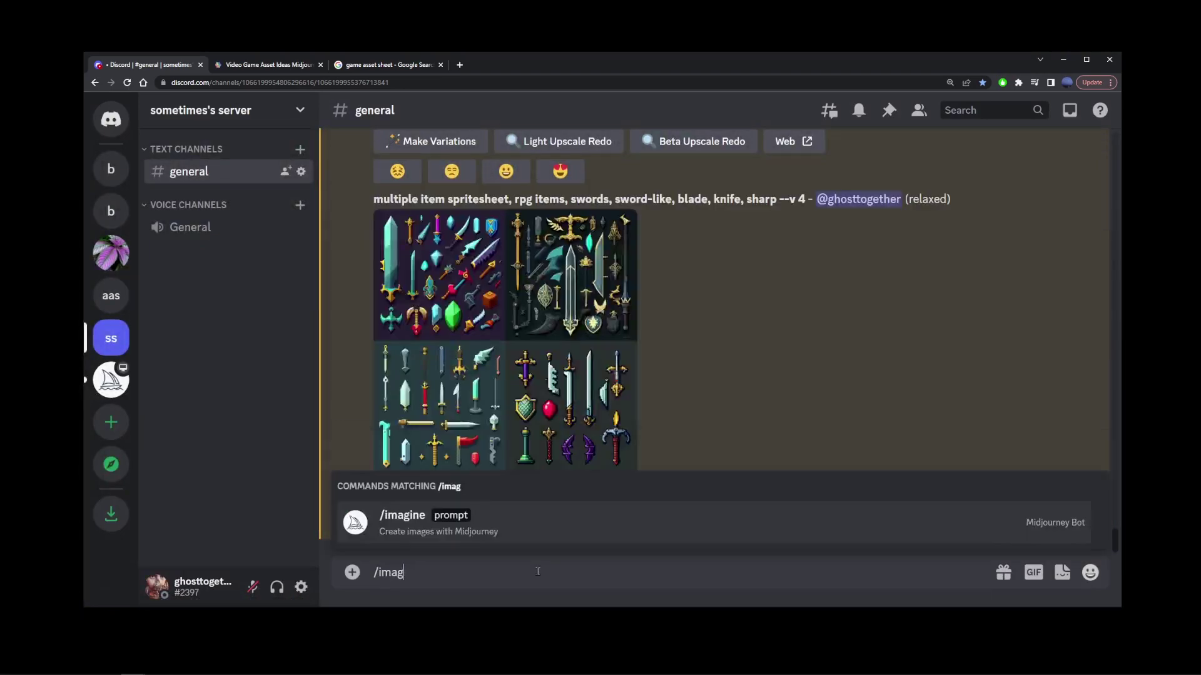
key("Tab")
type("multiple item spritesh")
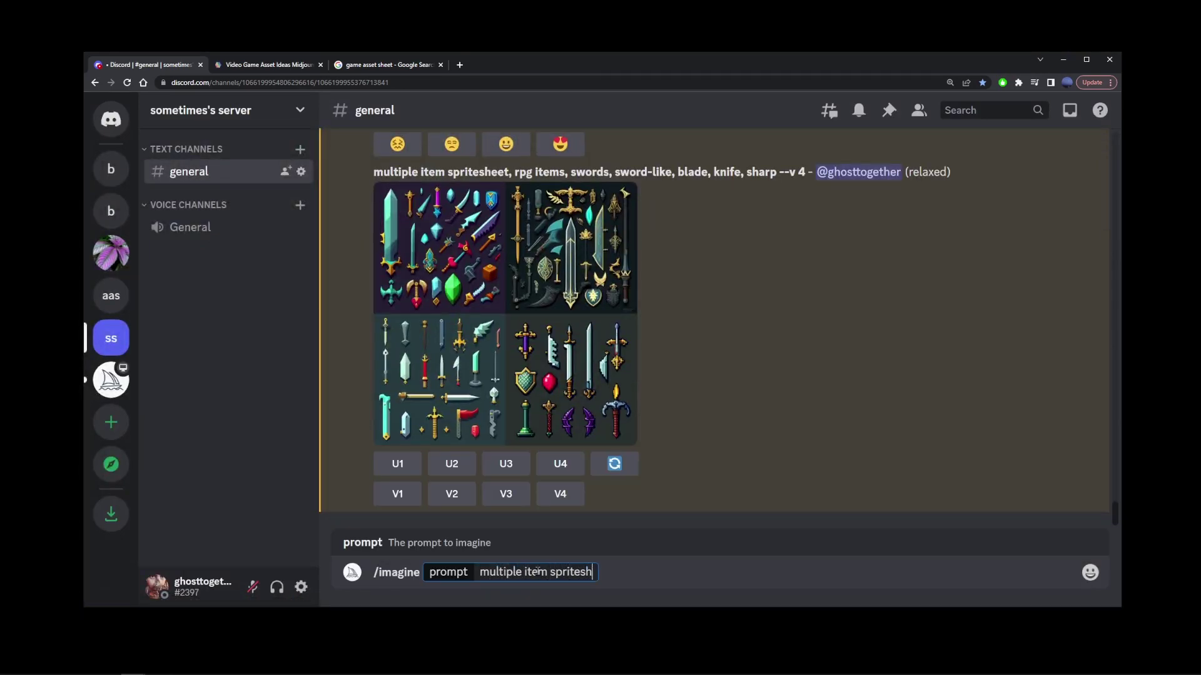
type("eet, r")
type("pg items, wooden weapons")
key("Return")
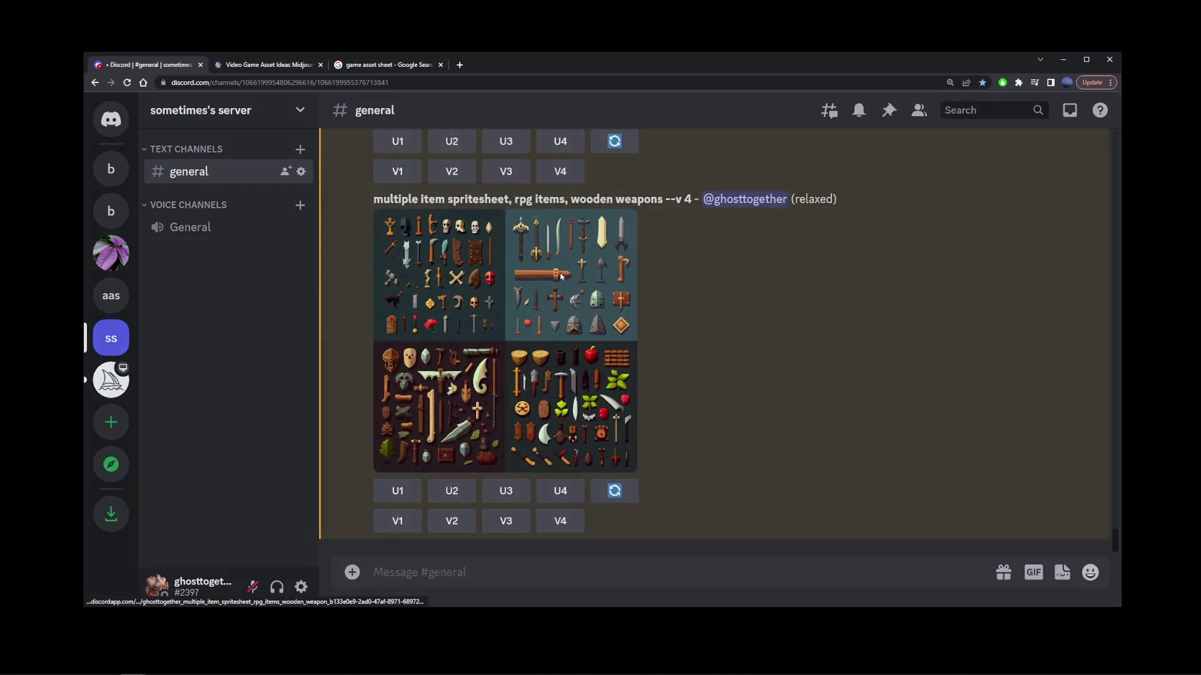
left_click(559, 275)
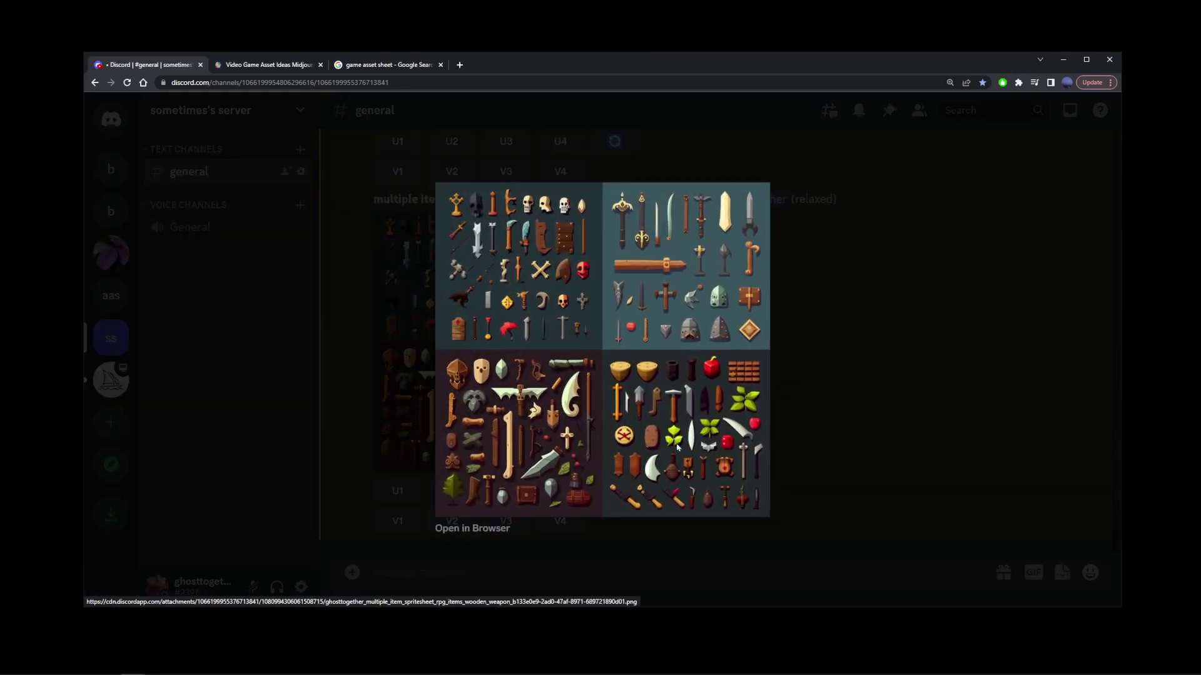
left_click(807, 485)
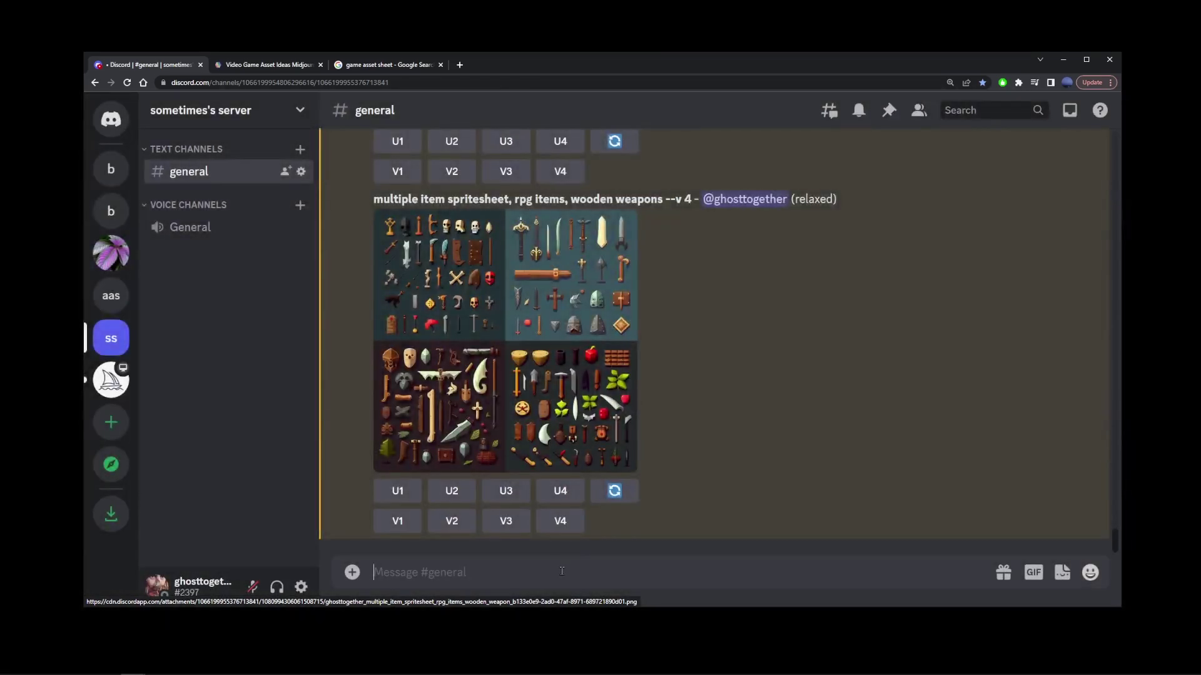
type("/")
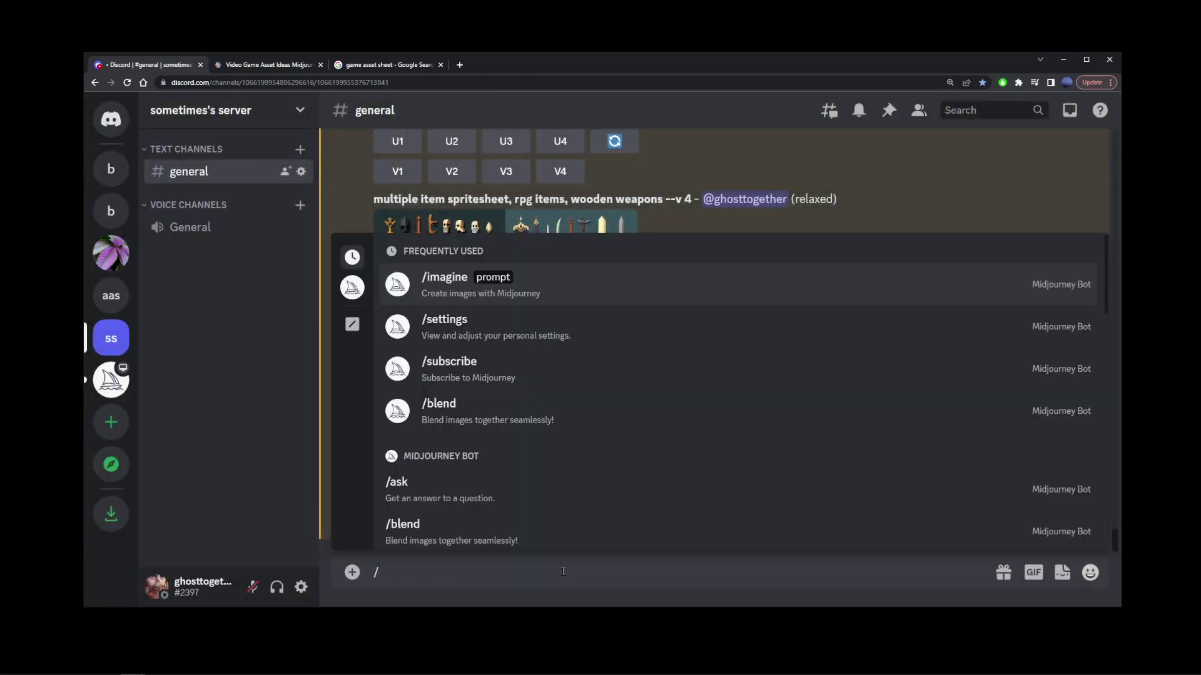
type("multiple")
- Generate the 'multiple item spritesheet, treasure chests' grid and review it full size
key("ctrl+a")
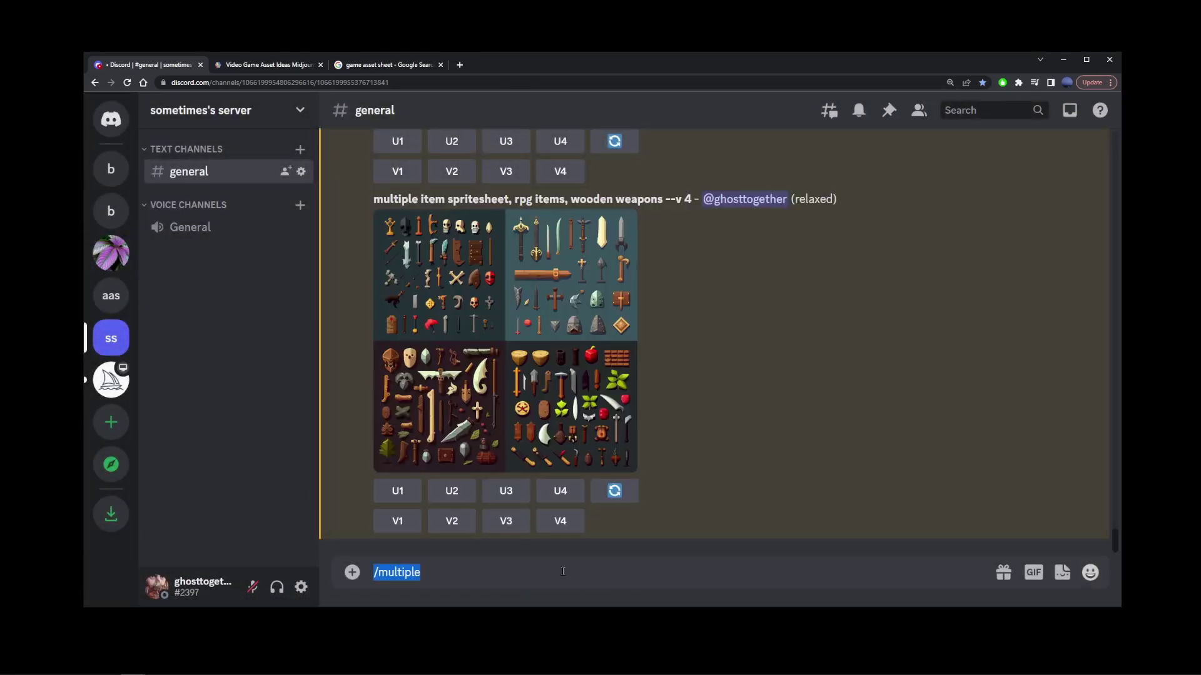
type("/ima")
key("Tab")
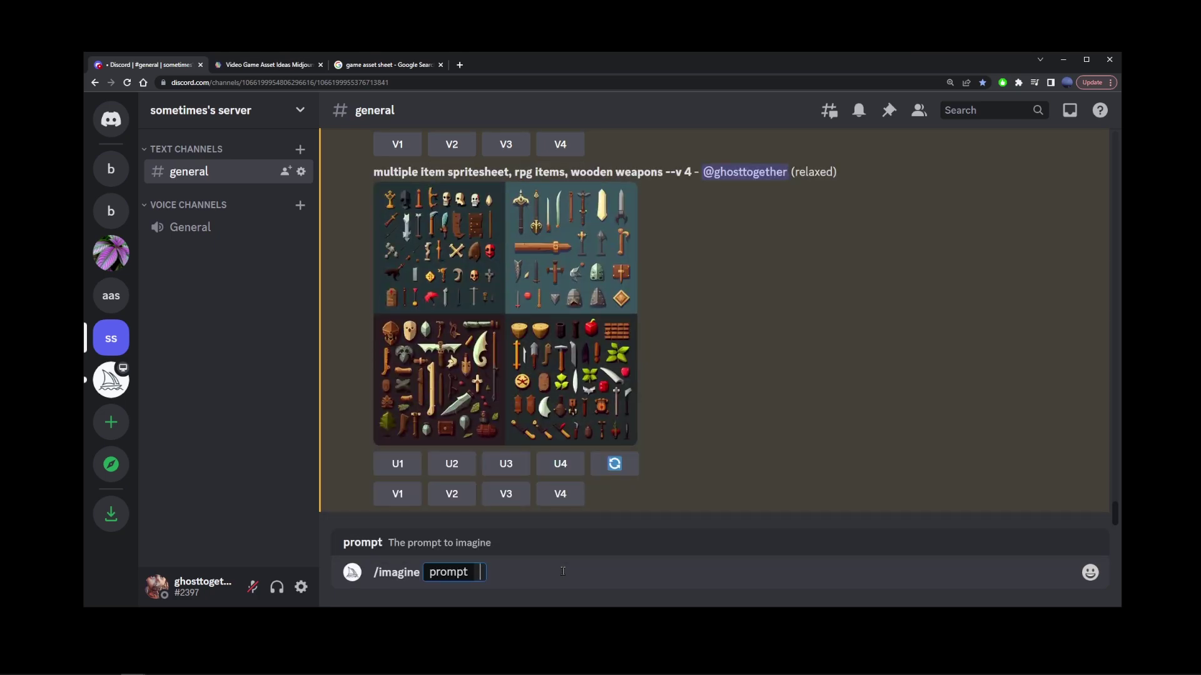
type("multiple item sprite")
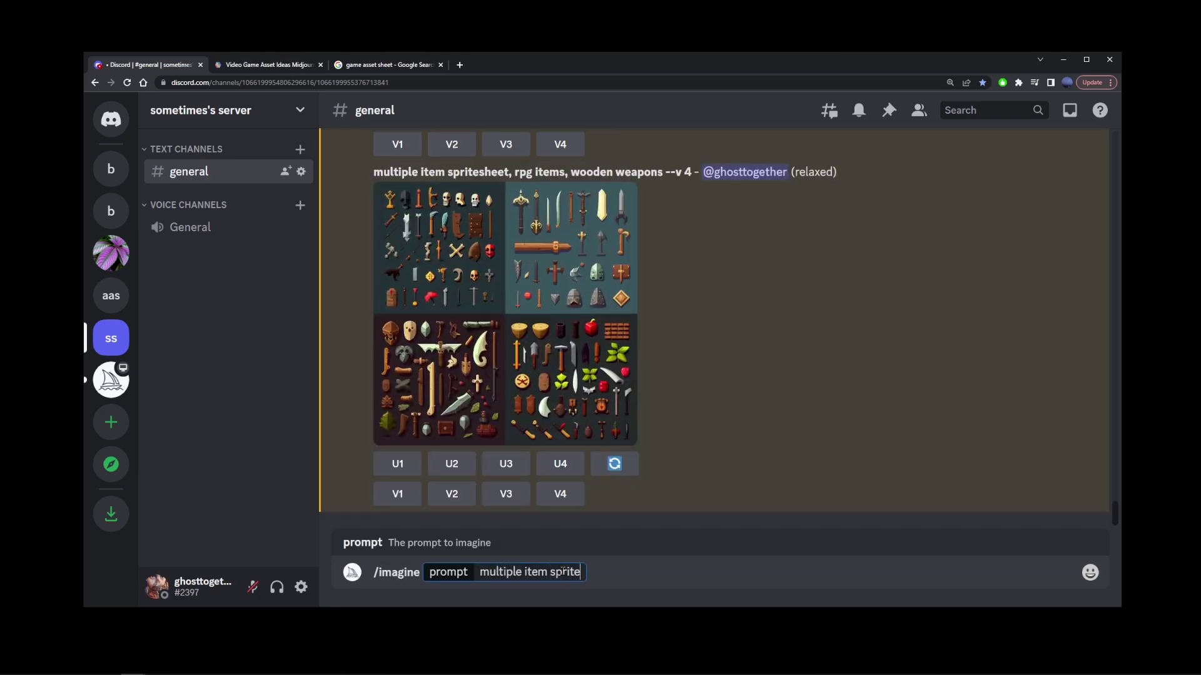
type("sheet, treasure")
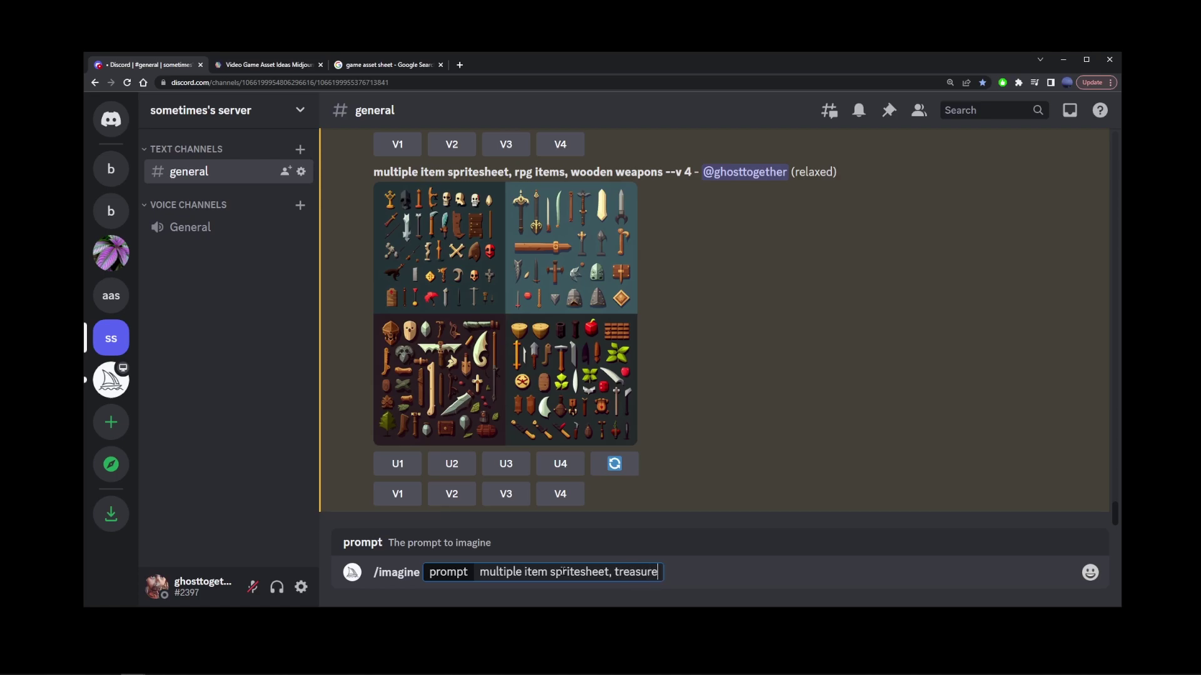
type(" chests")
key("Return")
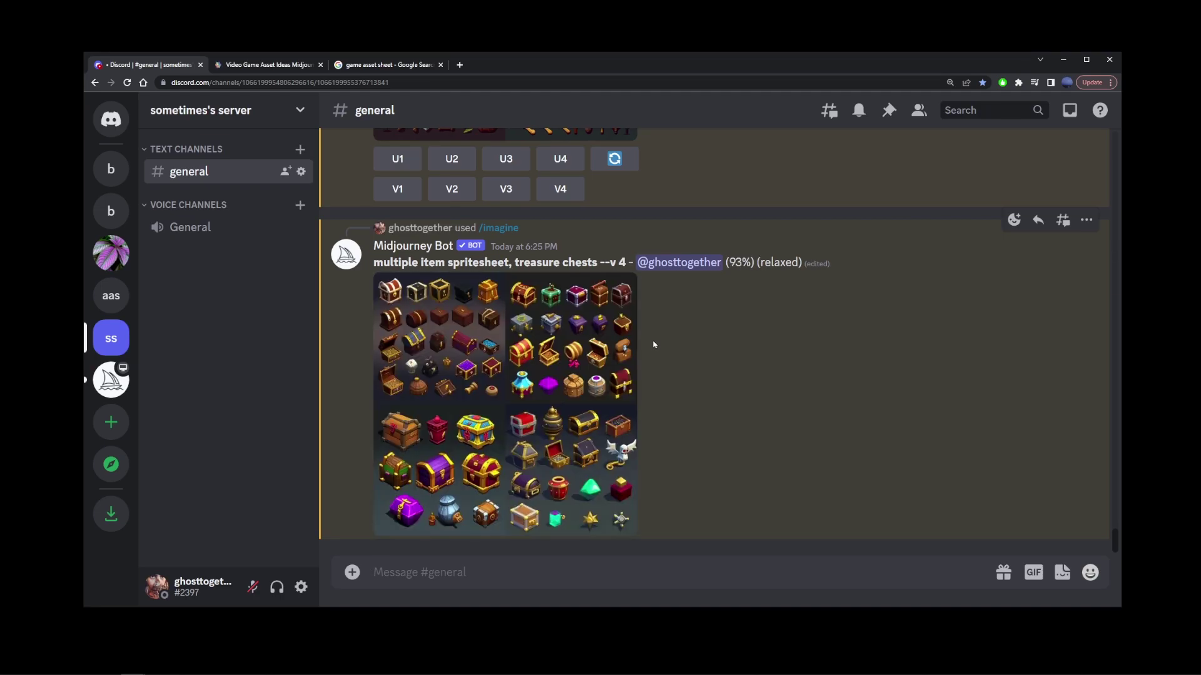
left_click(542, 317)
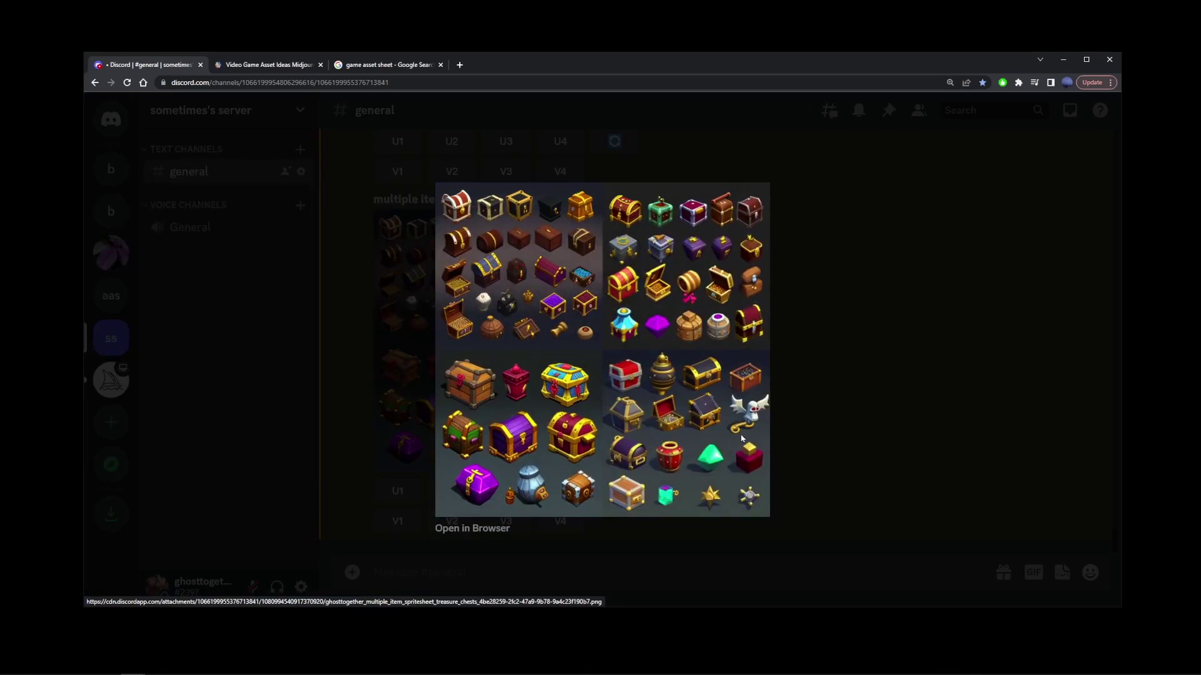
left_click(816, 444)
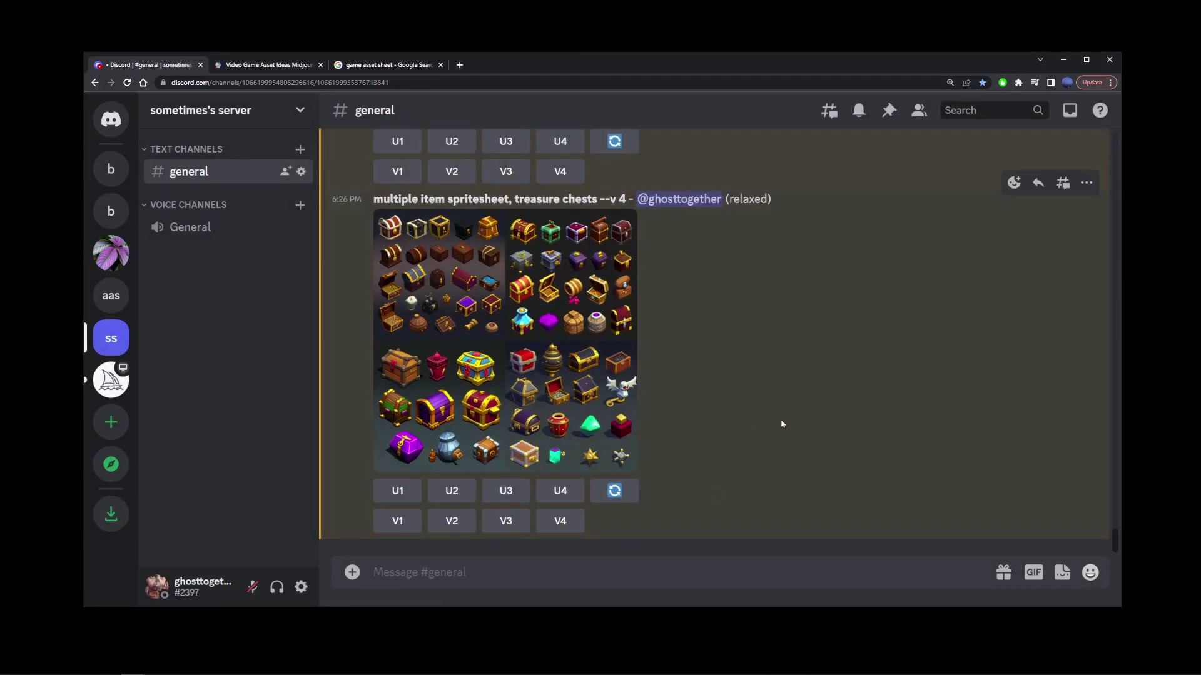
type("/imagi")
- Submit the fruit, diamonds and precious stones, and metal keys spritesheet prompts
key("Tab")
type("multi")
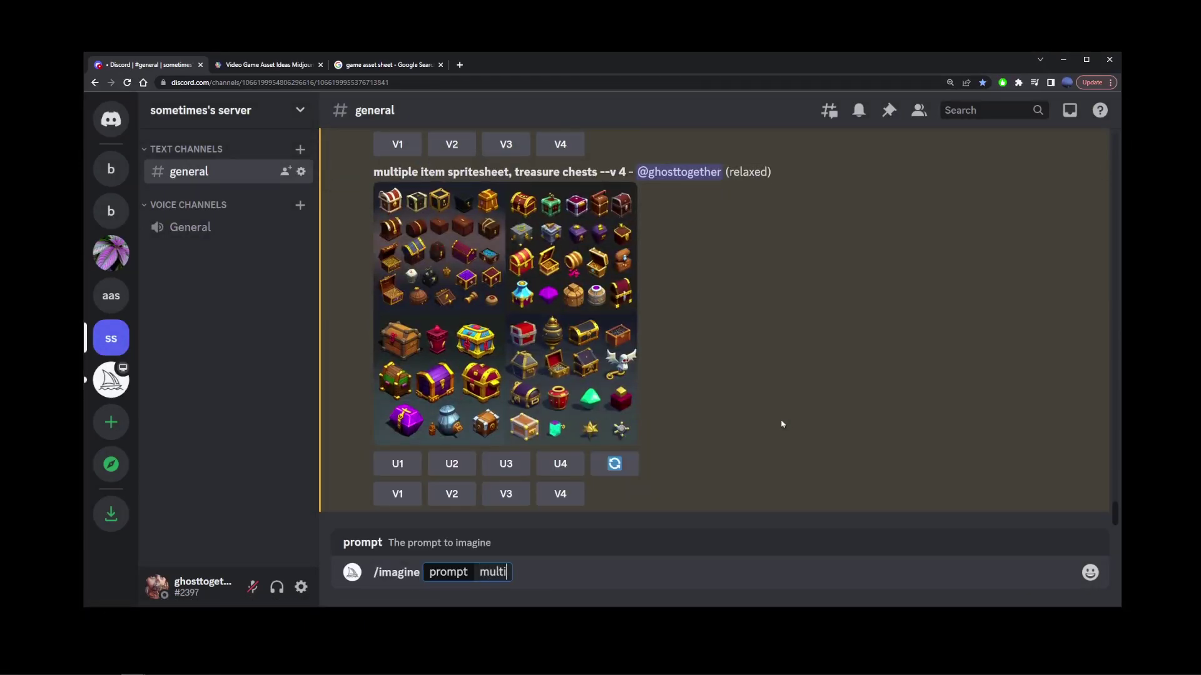
type("ple item sp")
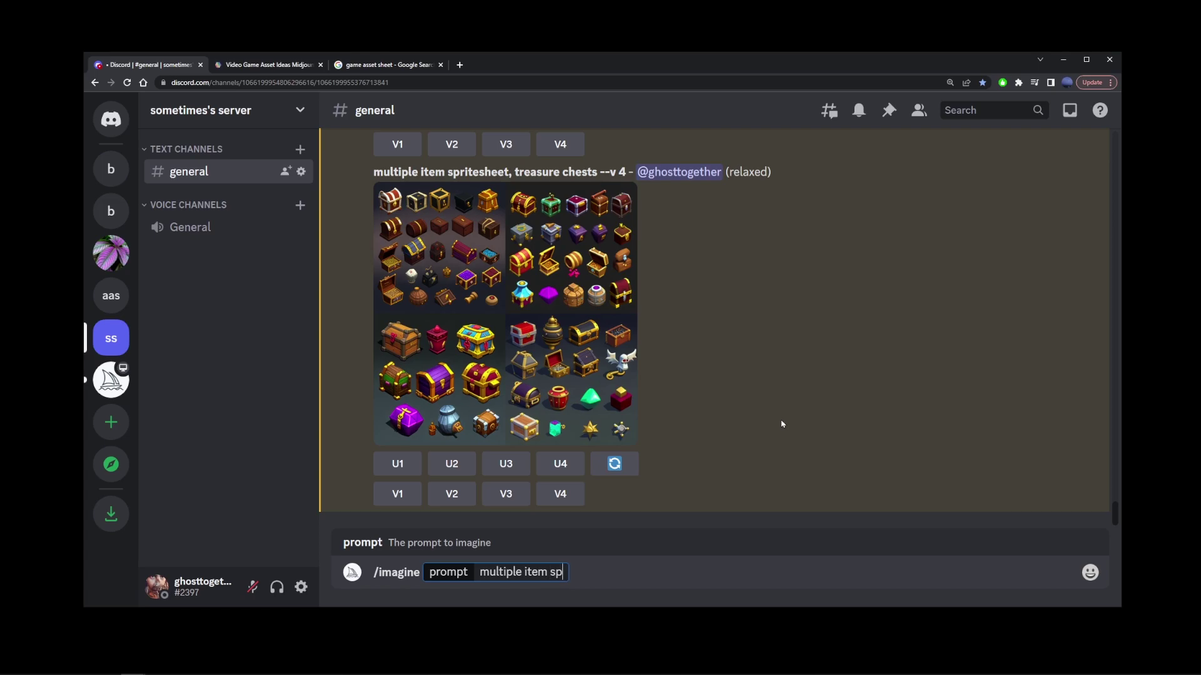
type("ritesheet, ")
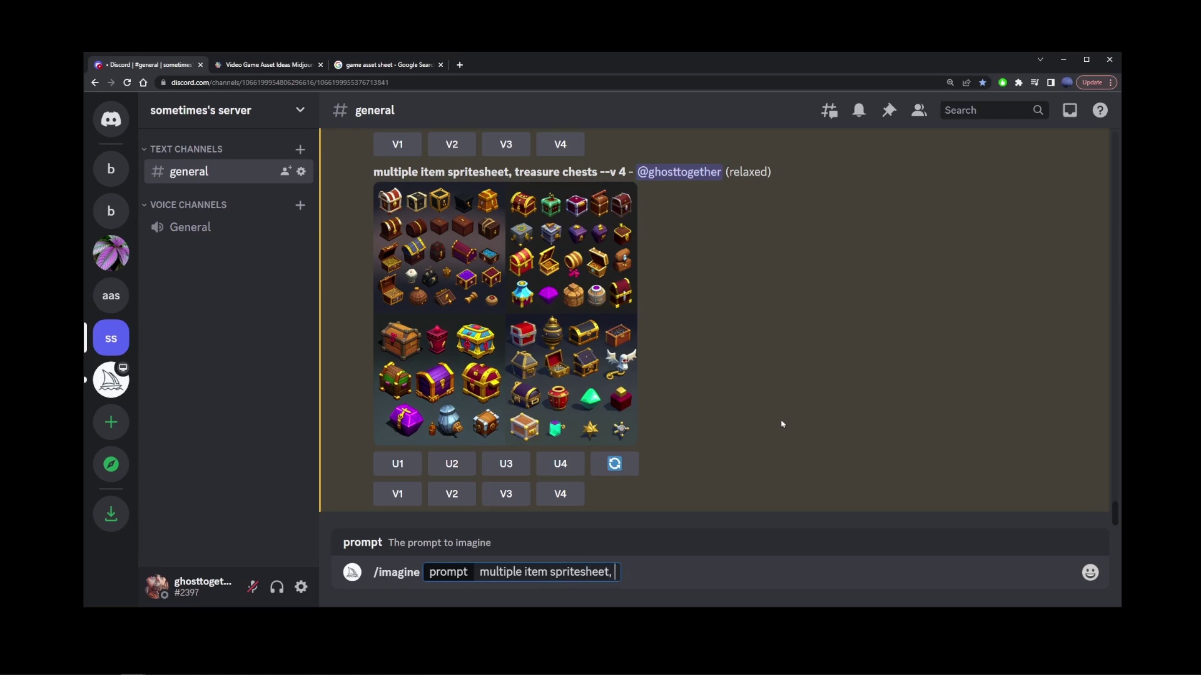
type("fruit")
key("Return")
mouse_move(781, 422)
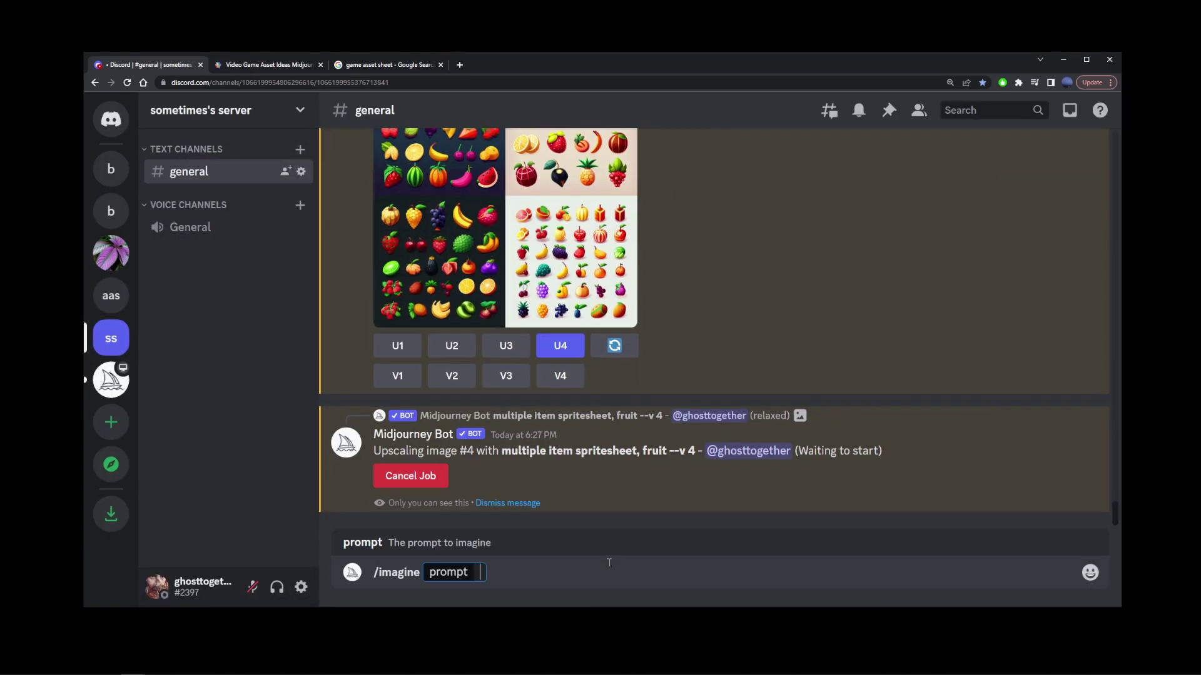
type("multiple item spritesheet, diamonds, precious stones, rare")
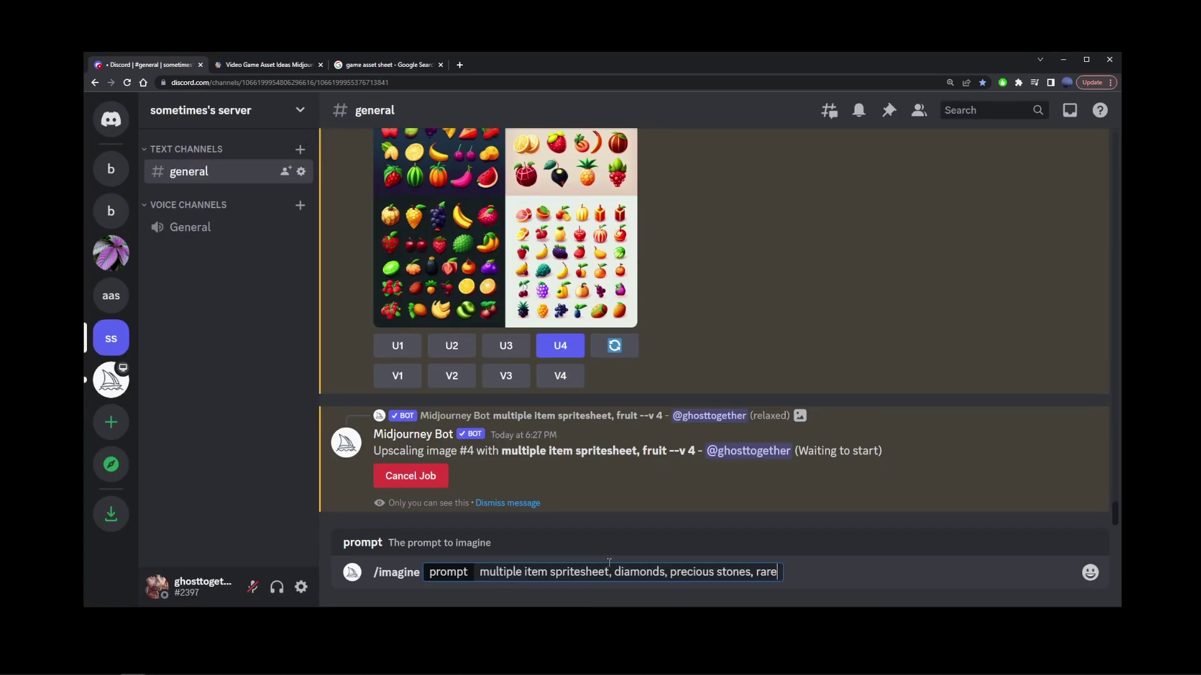
key("Return")
left_click(527, 469)
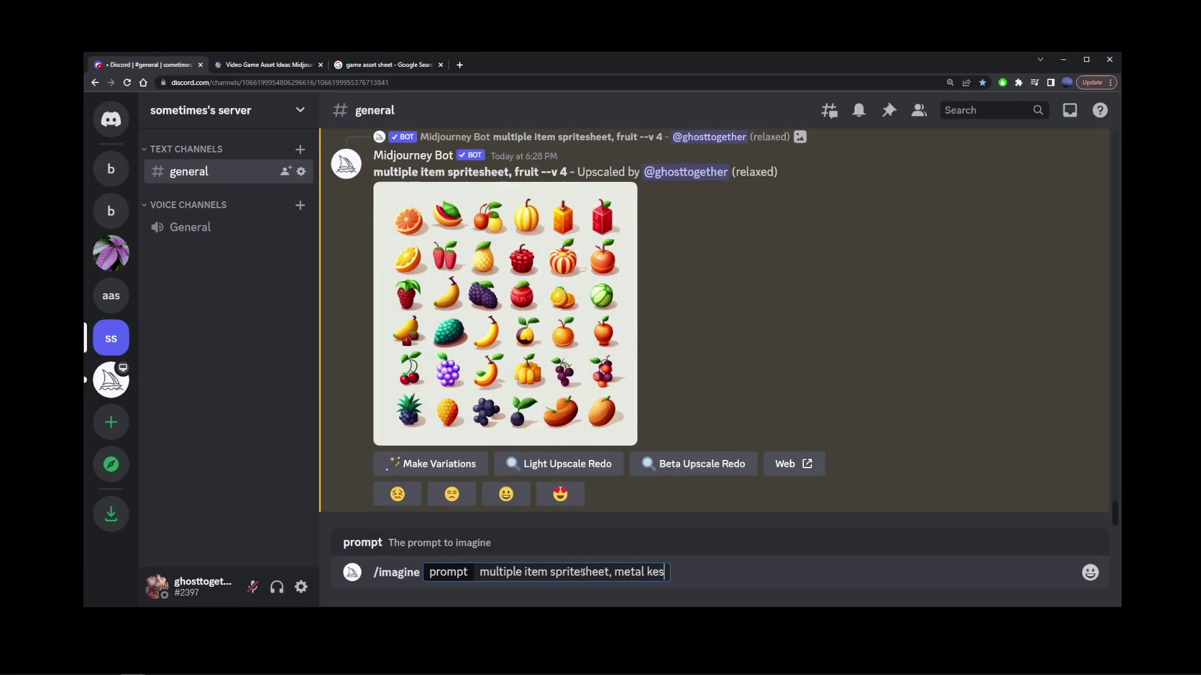
key("Return")
- Enlarge the four-option metal keys grid, then close the image viewer
left_click(532, 329)
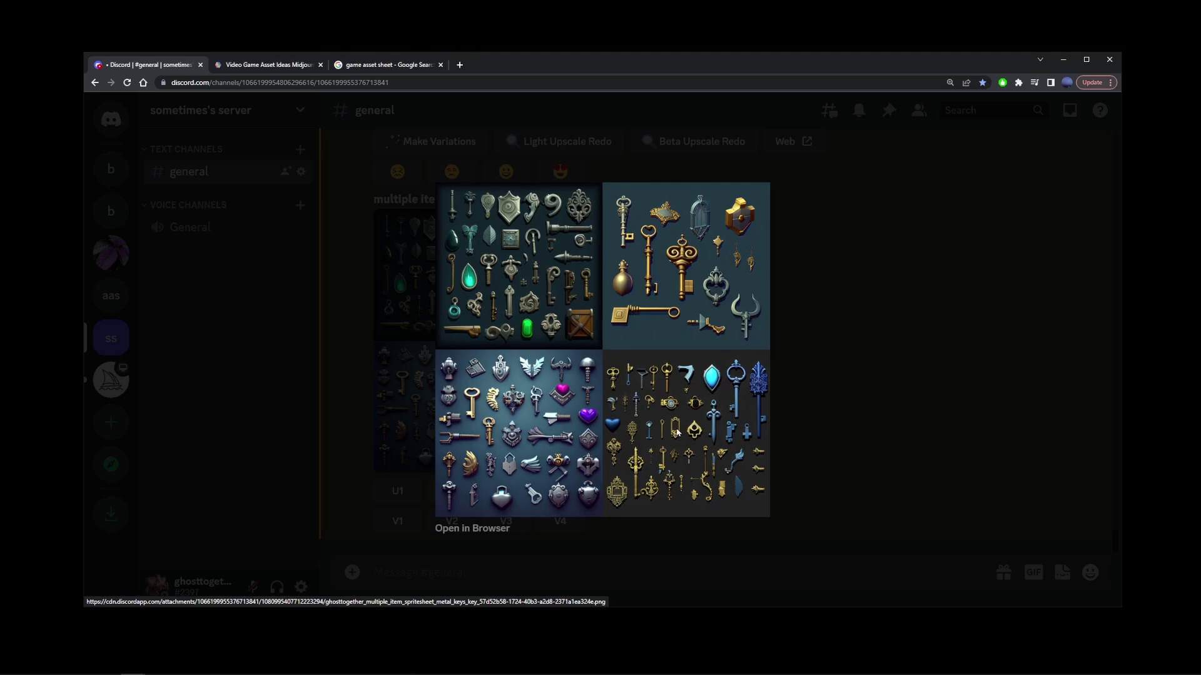
left_click(825, 395)
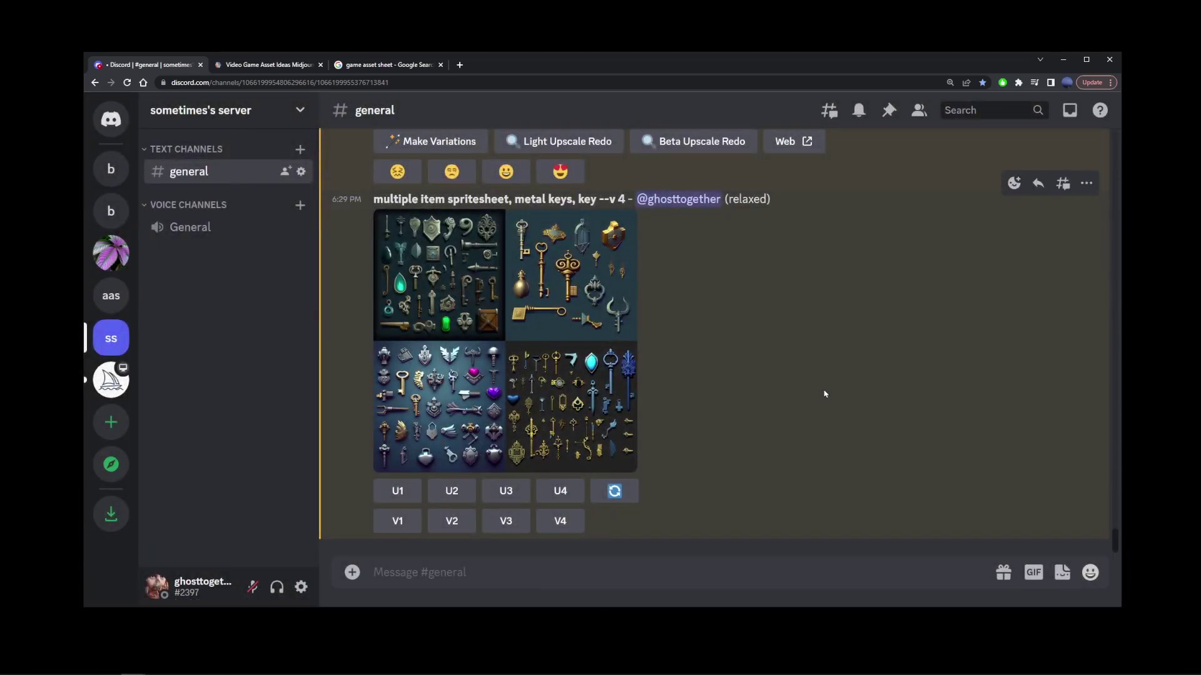